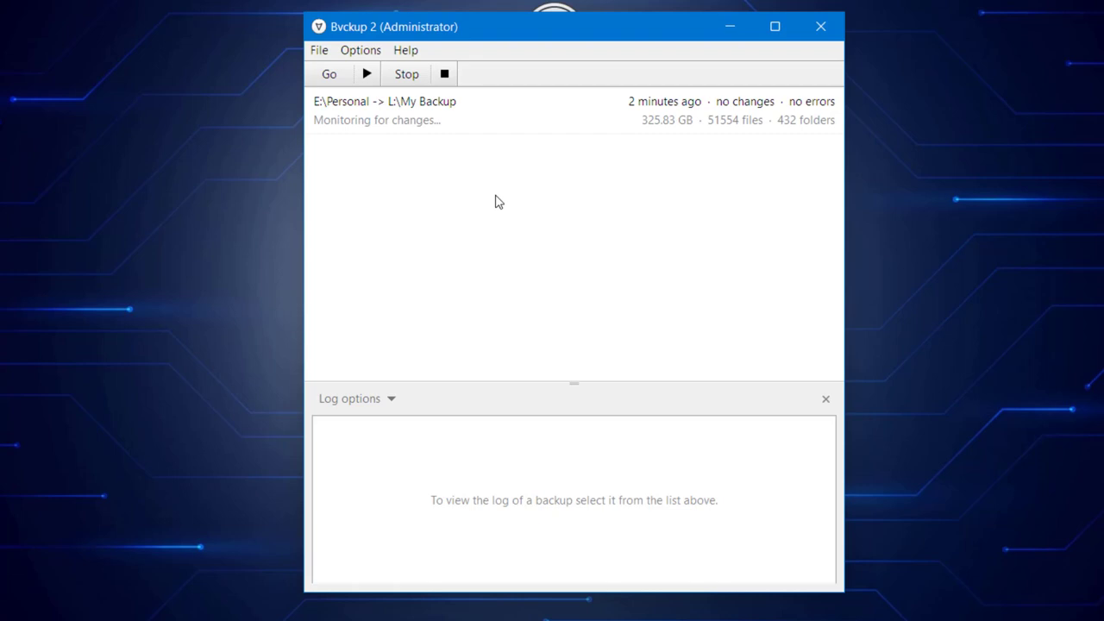
# - Start a new backup job and set its source to a newly created Desktop folder named 1
pyautogui.rightClick(441, 165)
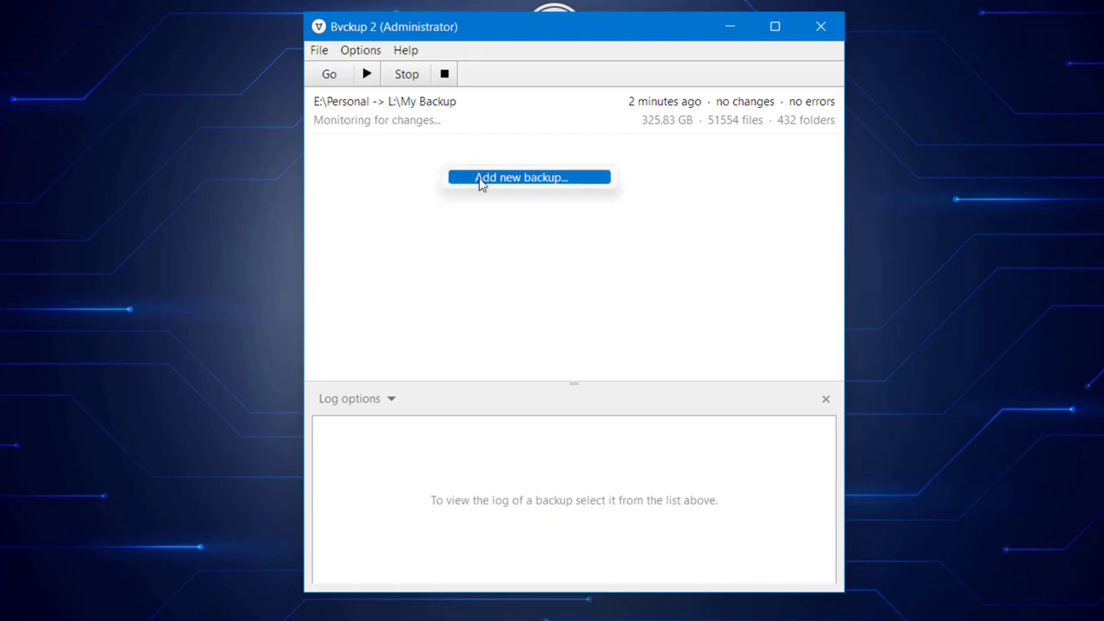
pyautogui.click(481, 177)
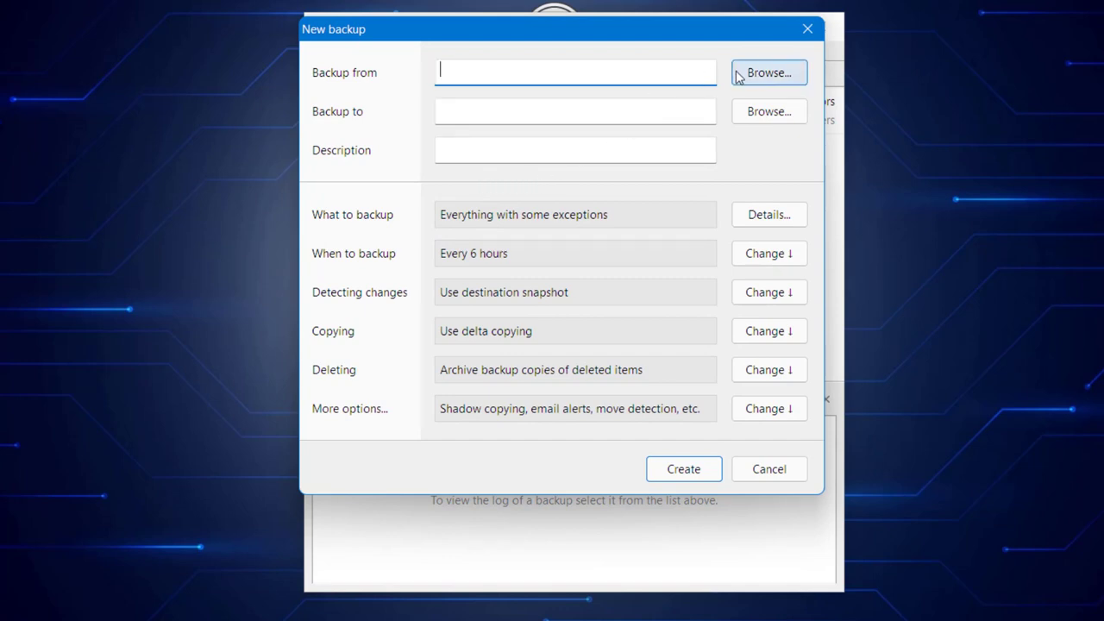
pyautogui.click(765, 73)
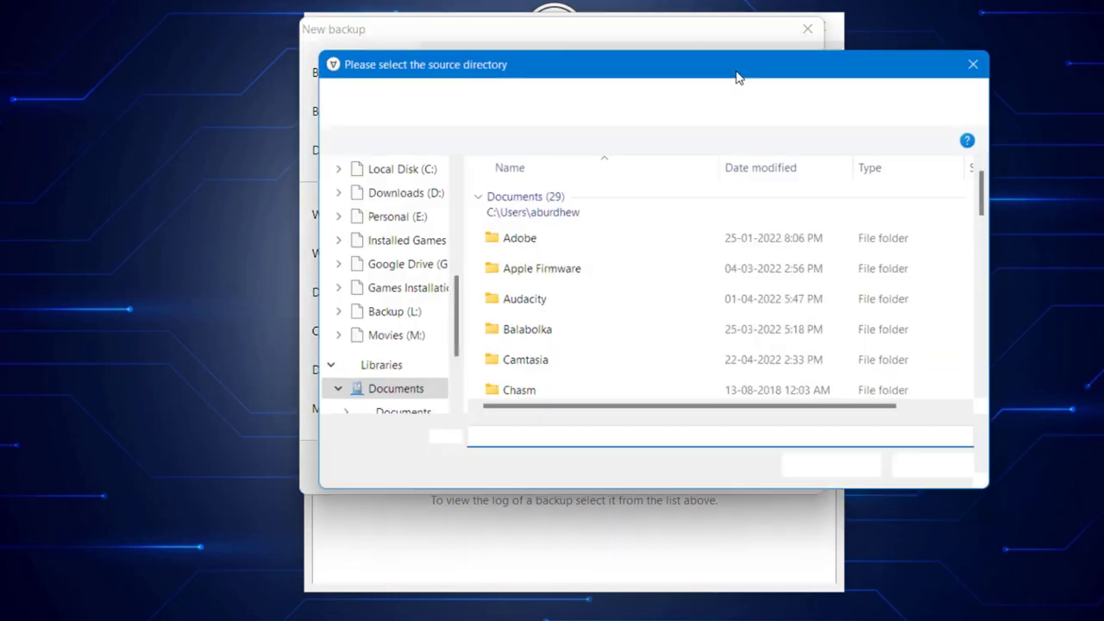
pyautogui.scroll(4, 414, 195)
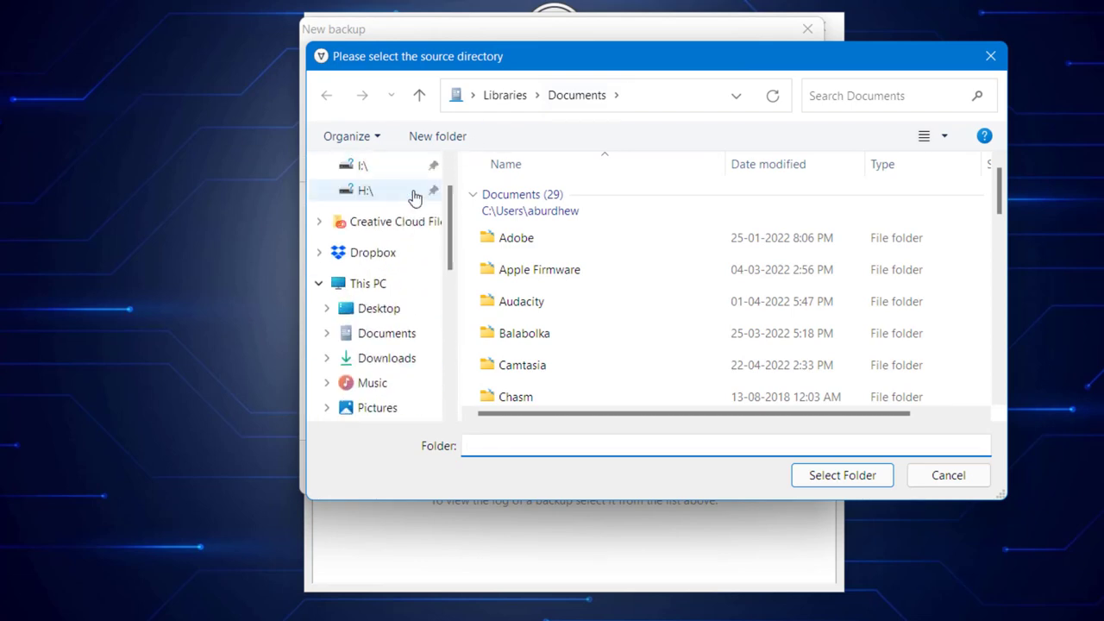
pyautogui.click(369, 311)
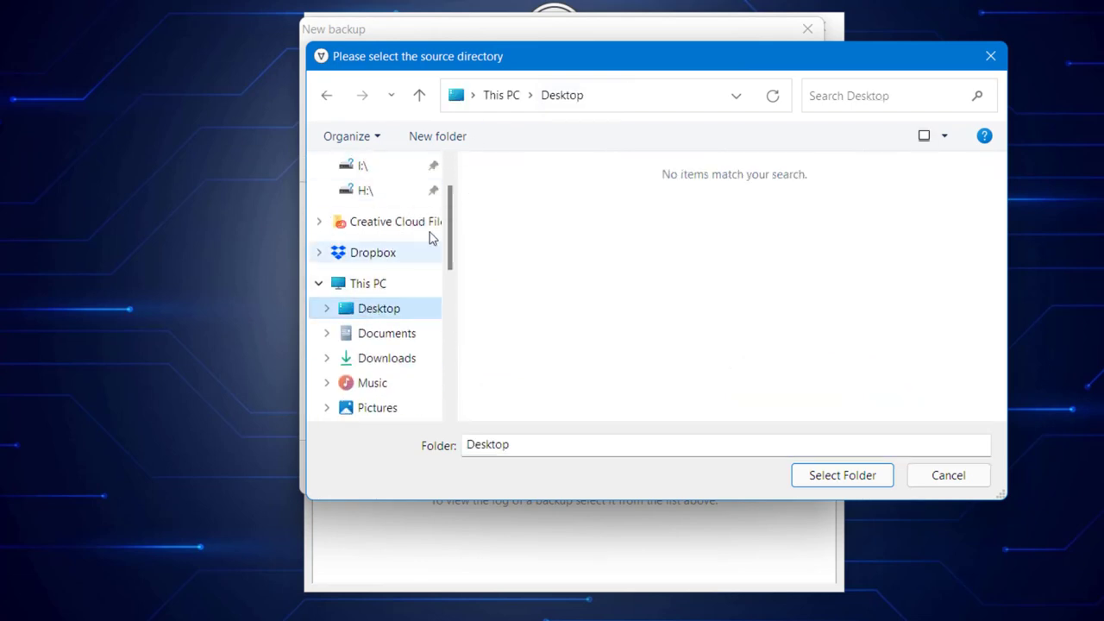
pyautogui.click(437, 136)
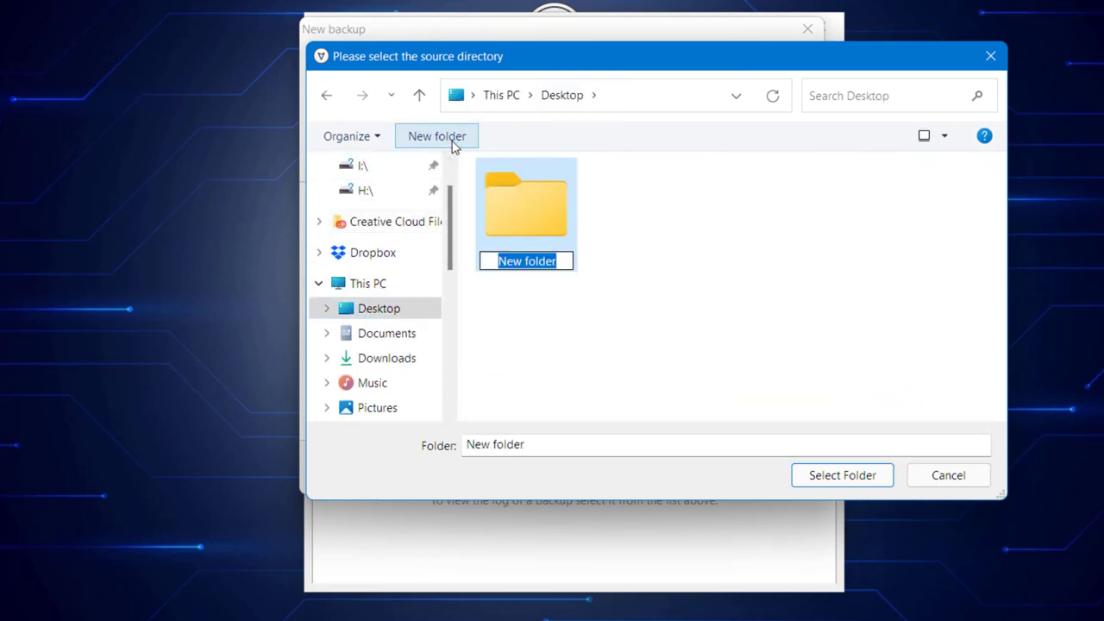
pyautogui.write('1')
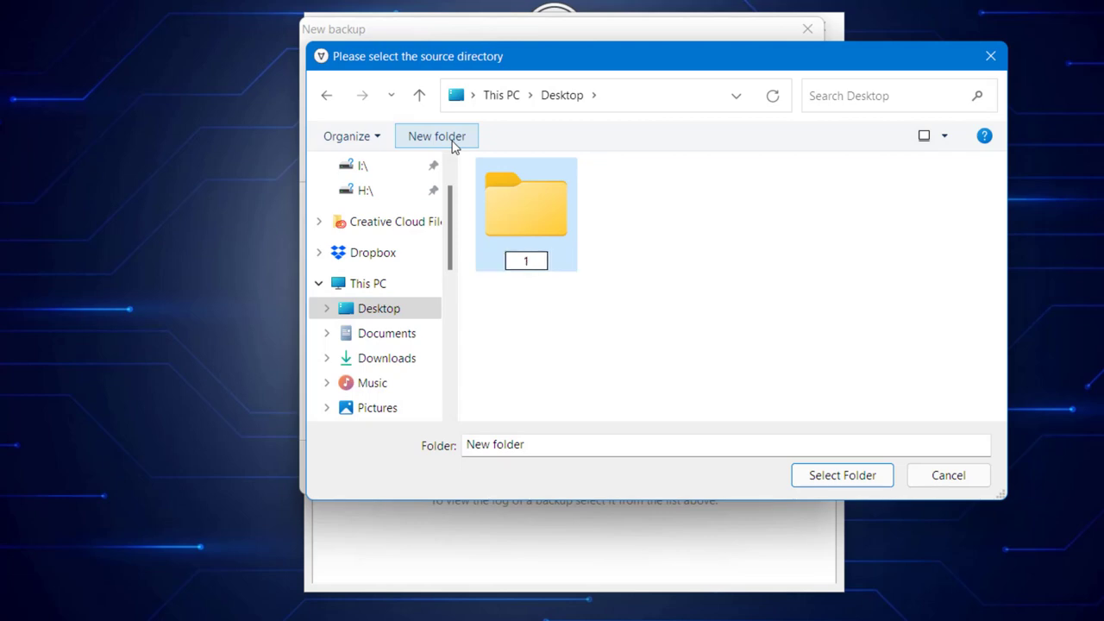
pyautogui.press('Return')
pyautogui.click(821, 478)
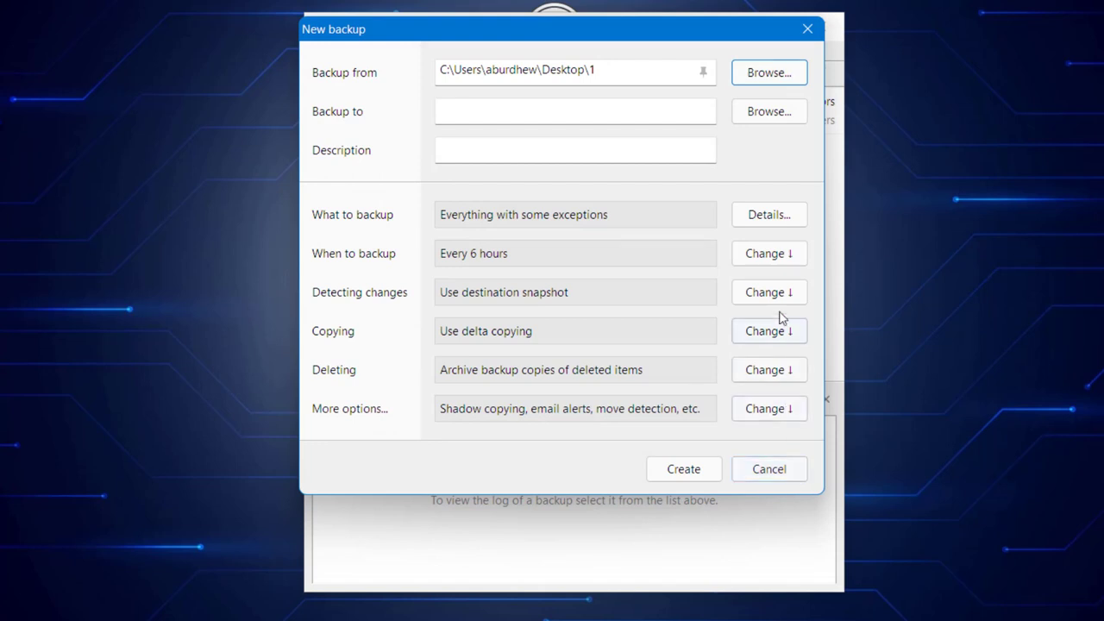
# - Create a folder named 2 on the Desktop and set it as the backup destination
pyautogui.click(761, 114)
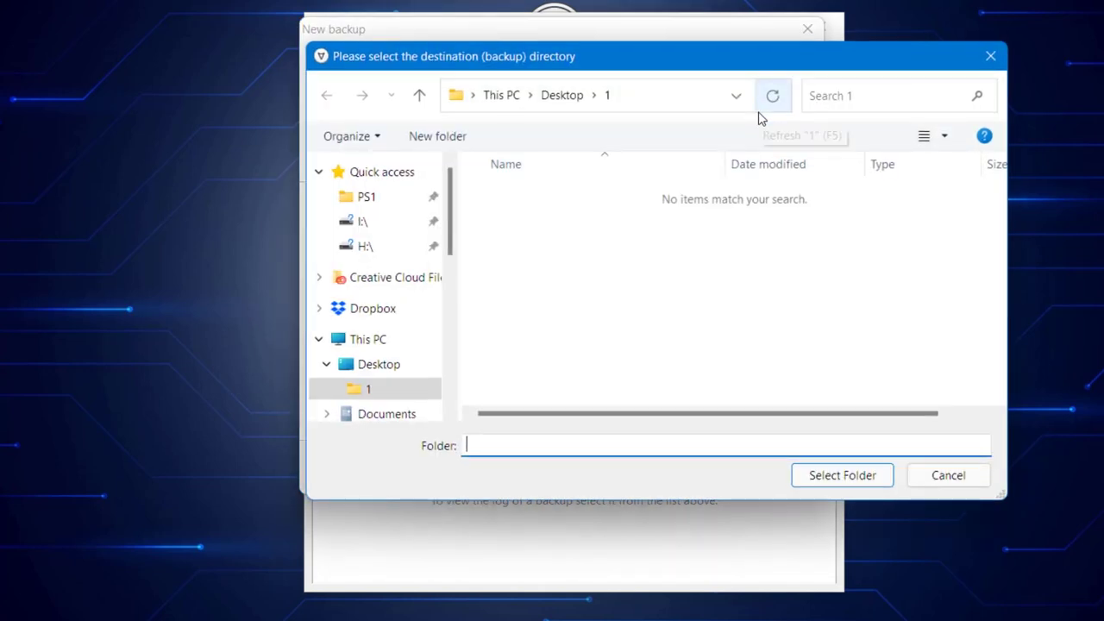
pyautogui.click(556, 100)
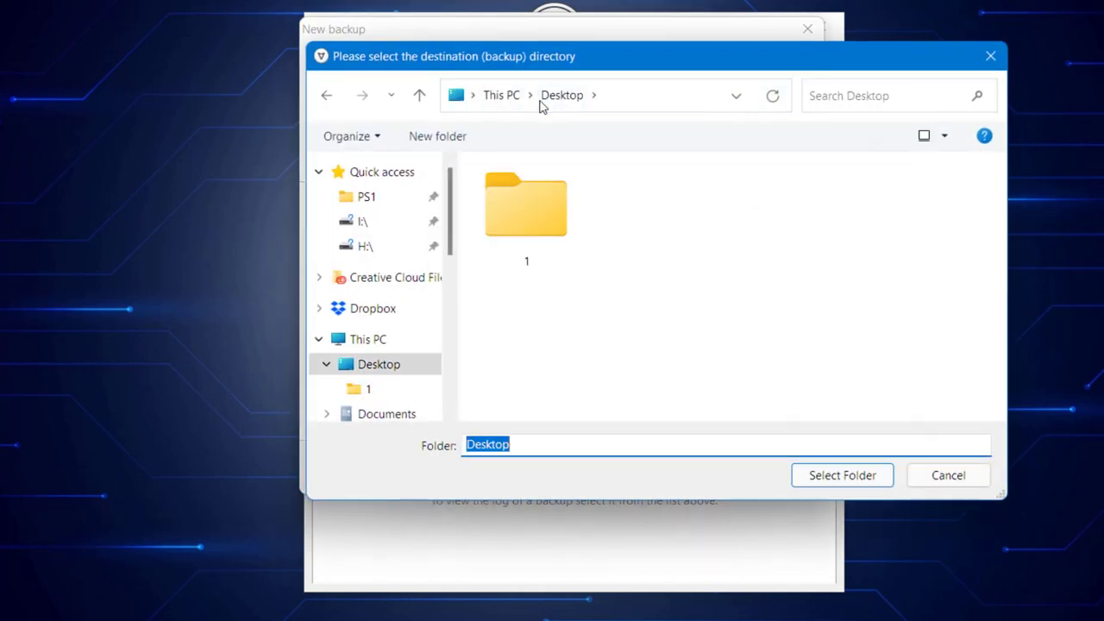
pyautogui.click(435, 138)
pyautogui.write('2')
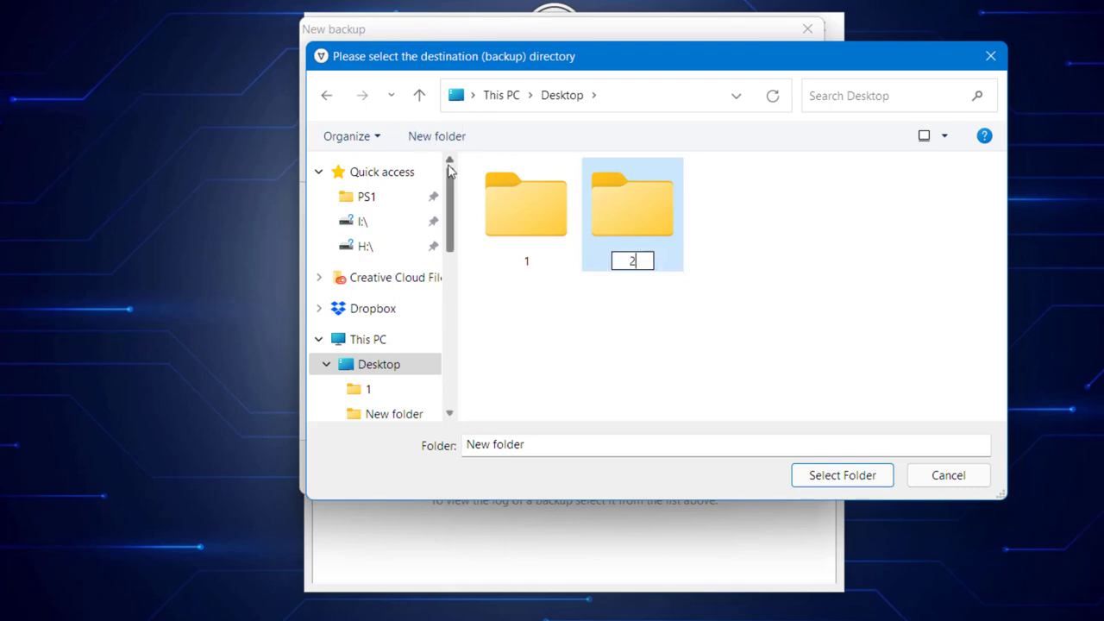
pyautogui.press('Return')
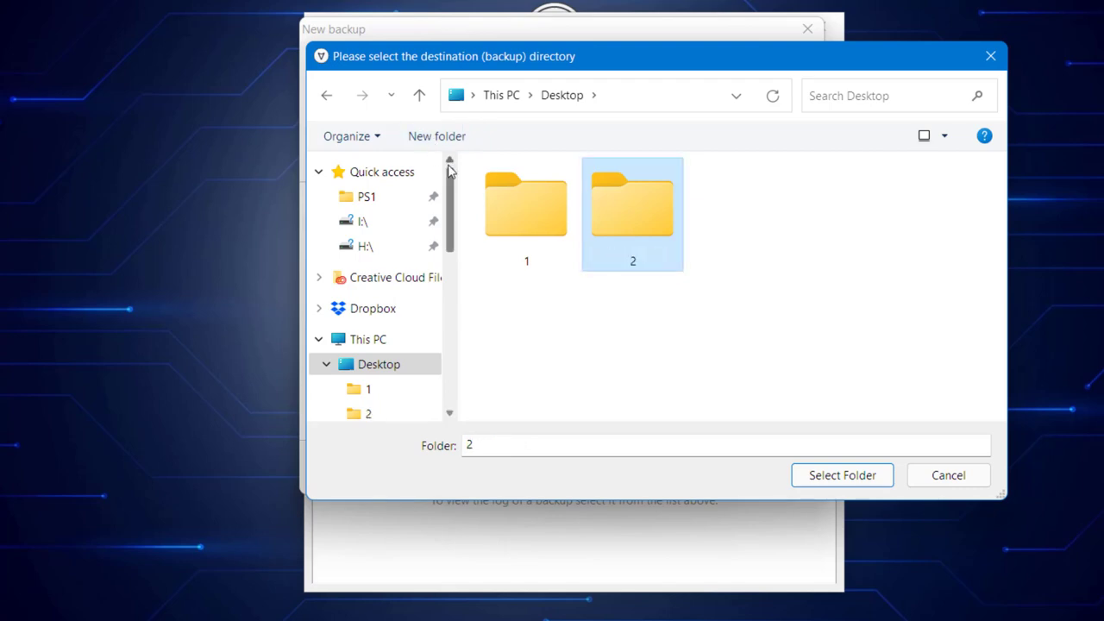
pyautogui.doubleClick(606, 236)
pyautogui.click(842, 475)
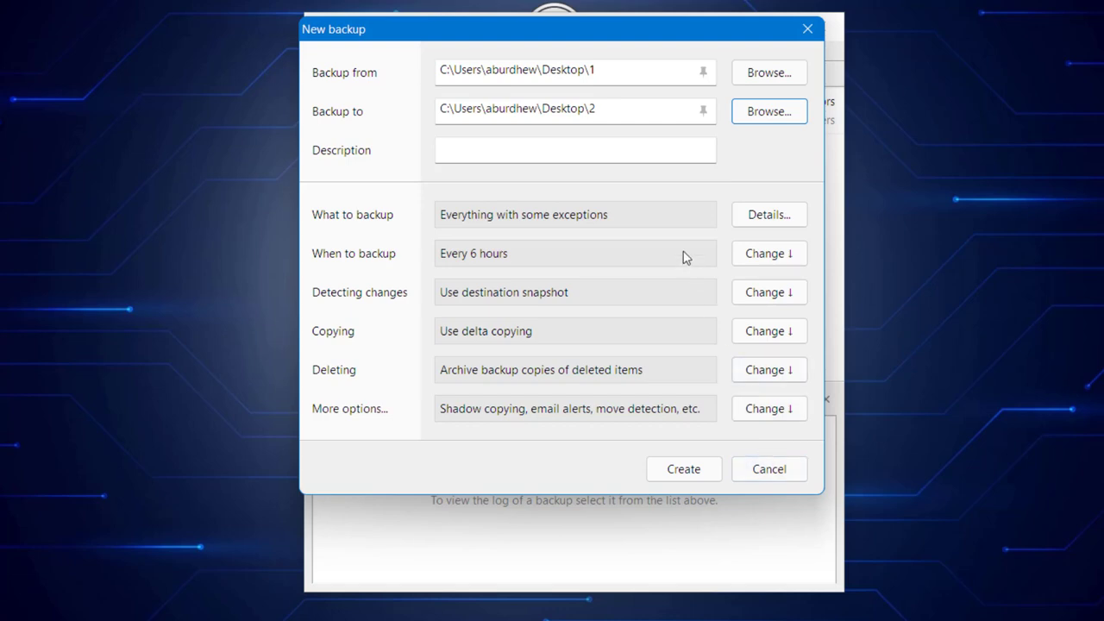
# - Examine the inclusion settings and exclusion rules for what to back up, leaving without changes
pyautogui.click(750, 221)
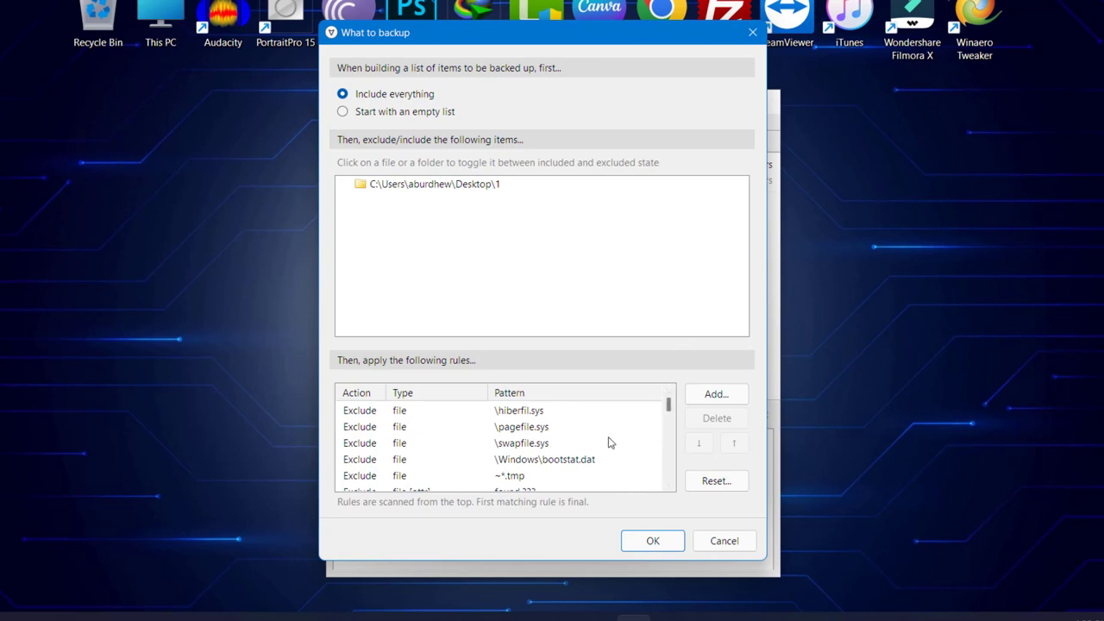
pyautogui.scroll(-3, 608, 443)
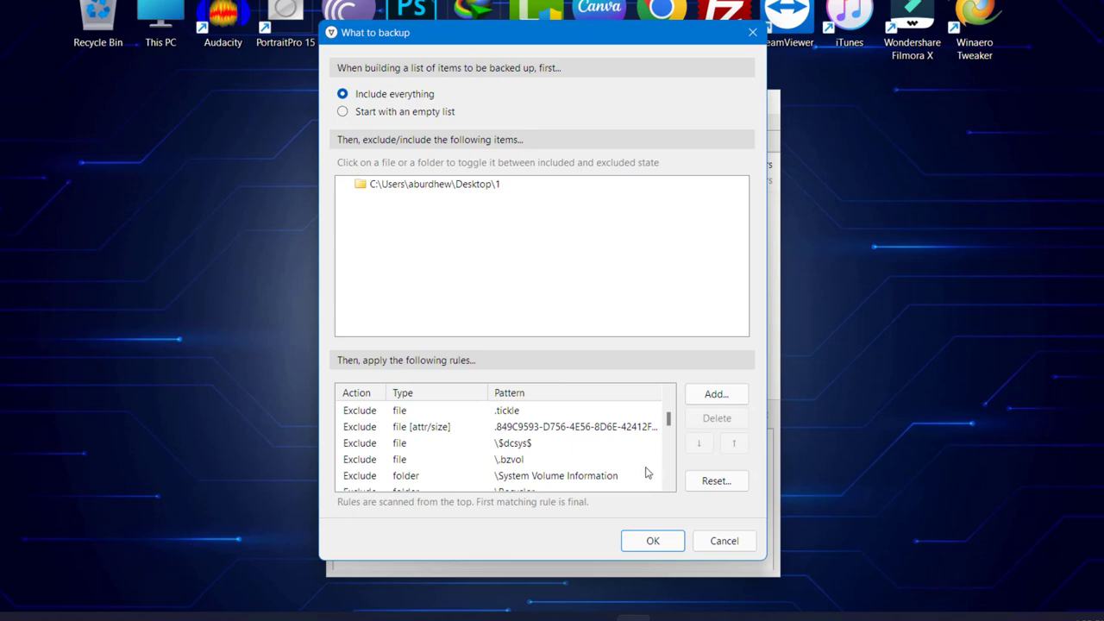
pyautogui.click(723, 540)
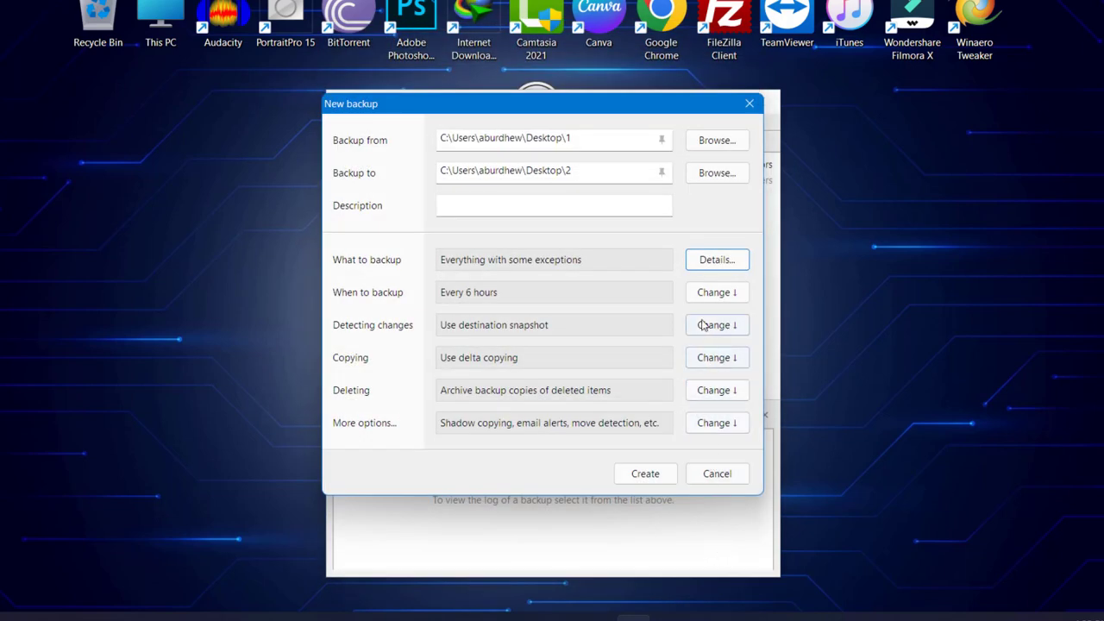
# - Set the backup to run in real time when files or folders are modified, and check its minimum interval setting
pyautogui.click(708, 296)
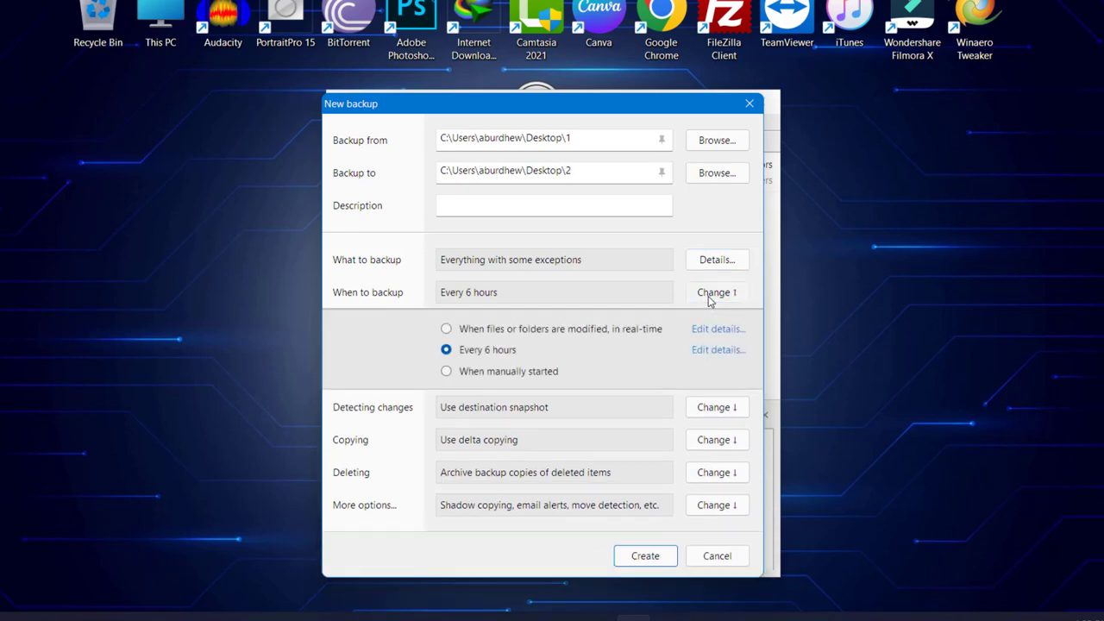
pyautogui.click(601, 335)
pyautogui.click(718, 330)
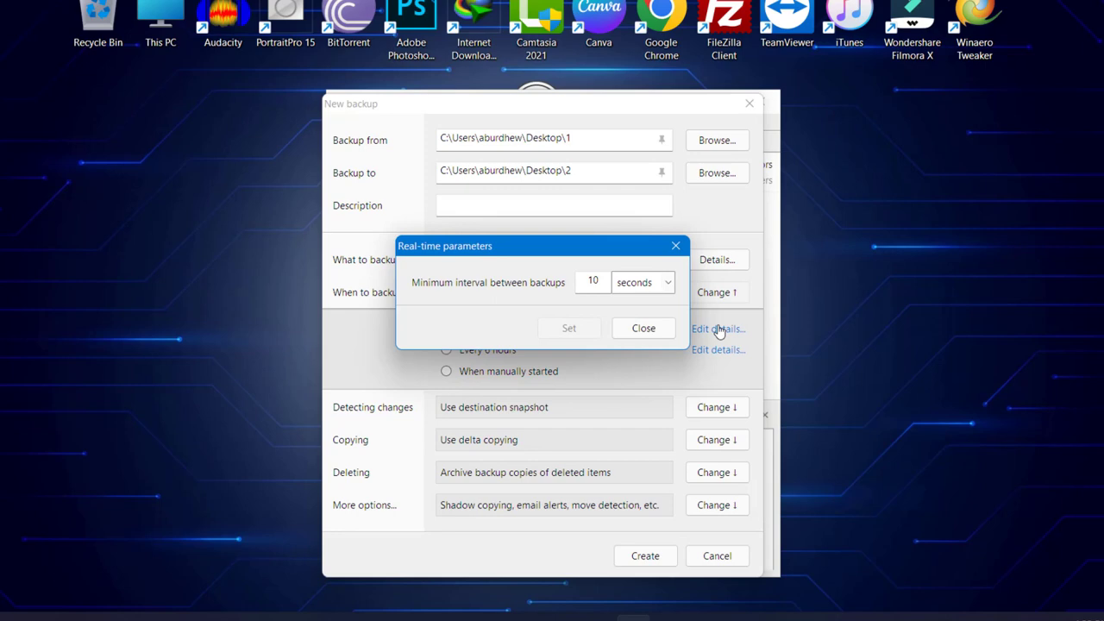
pyautogui.click(659, 328)
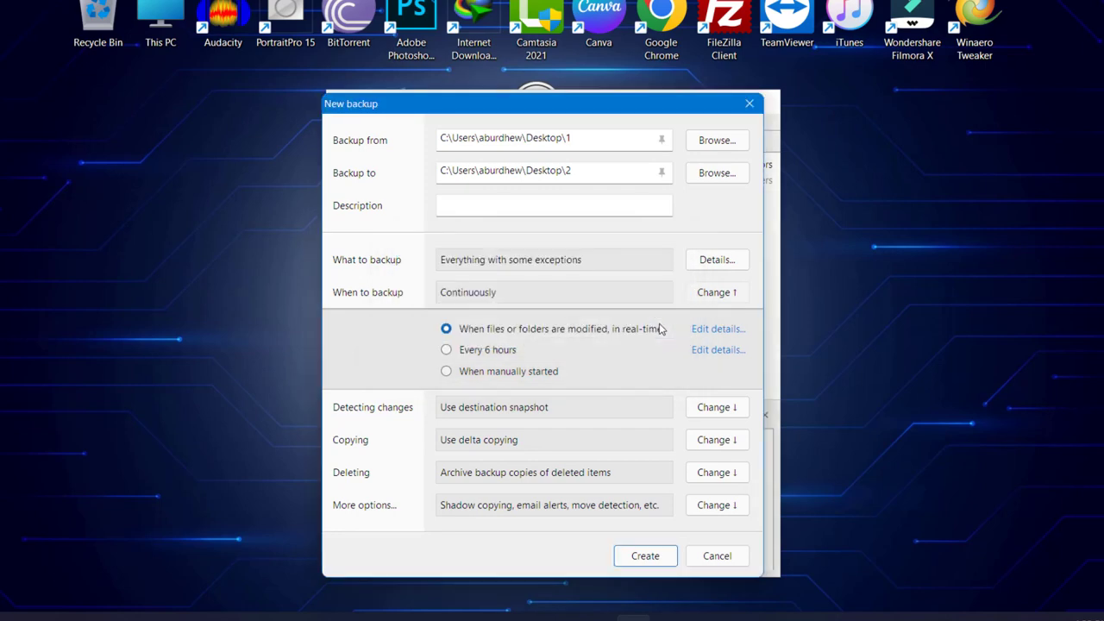
# - Review the options for detecting changes and for copying files in the new backup
pyautogui.click(699, 413)
pyautogui.moveTo(621, 111); pyautogui.dragTo(622, 40)
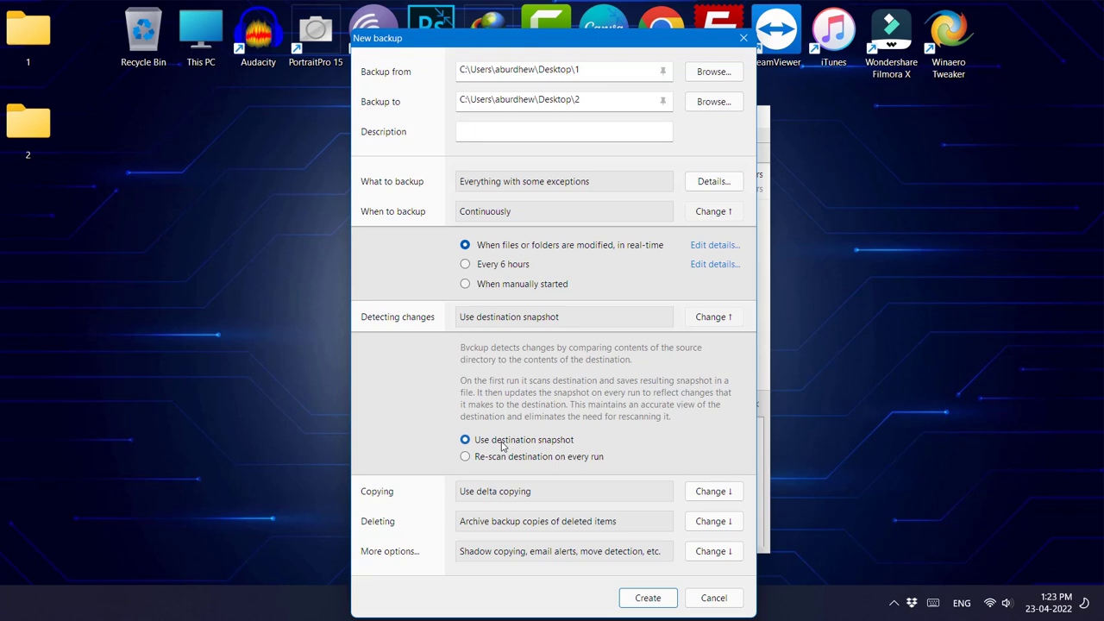
pyautogui.click(708, 322)
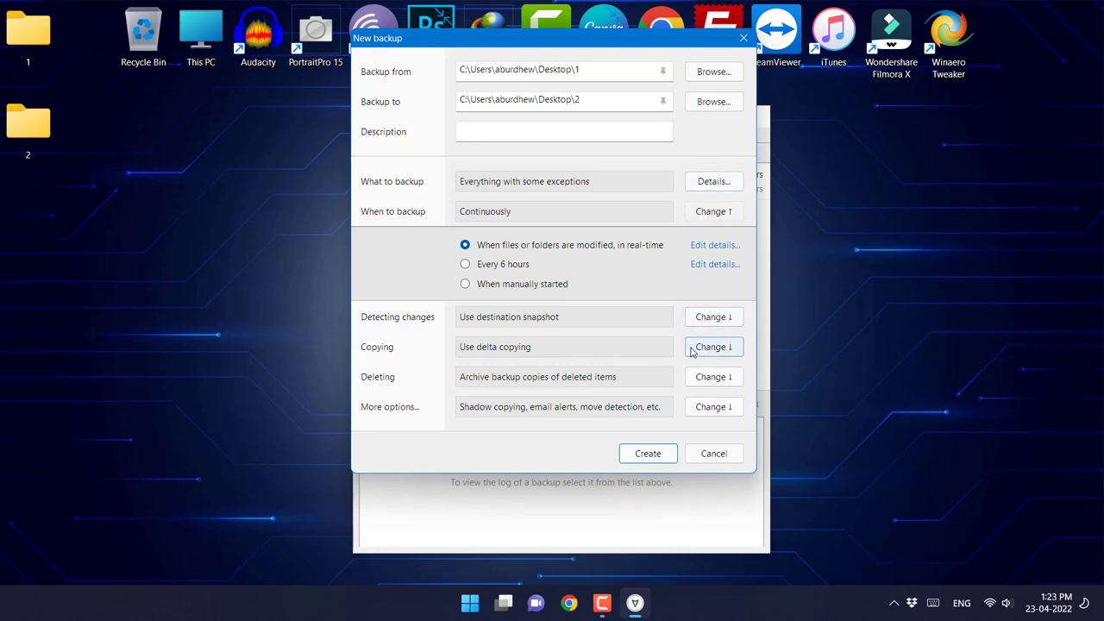
pyautogui.click(692, 349)
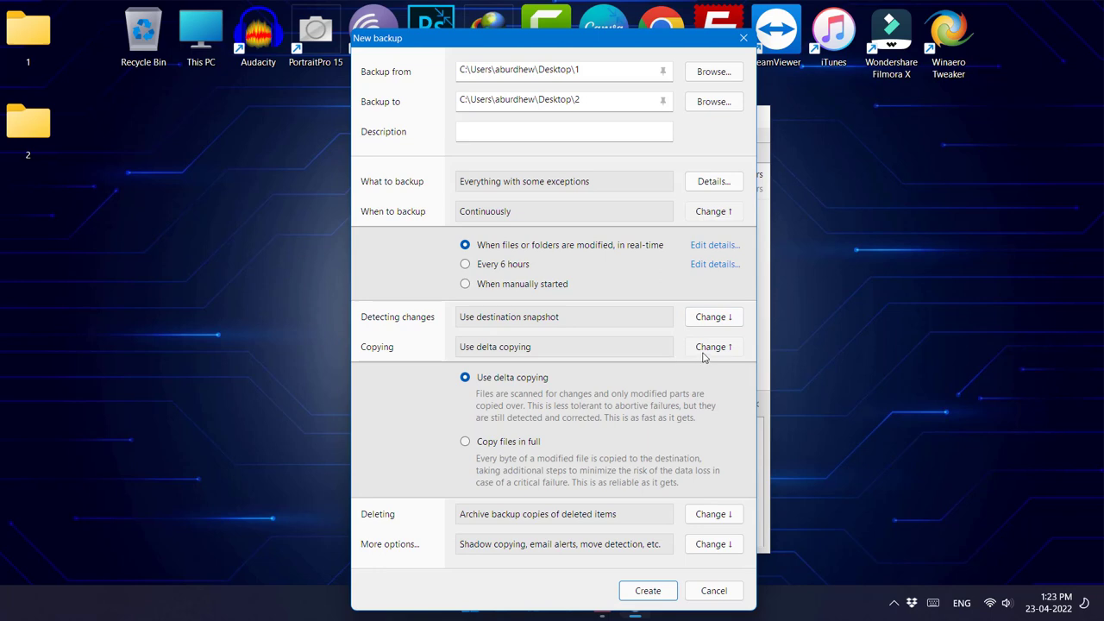
pyautogui.click(705, 349)
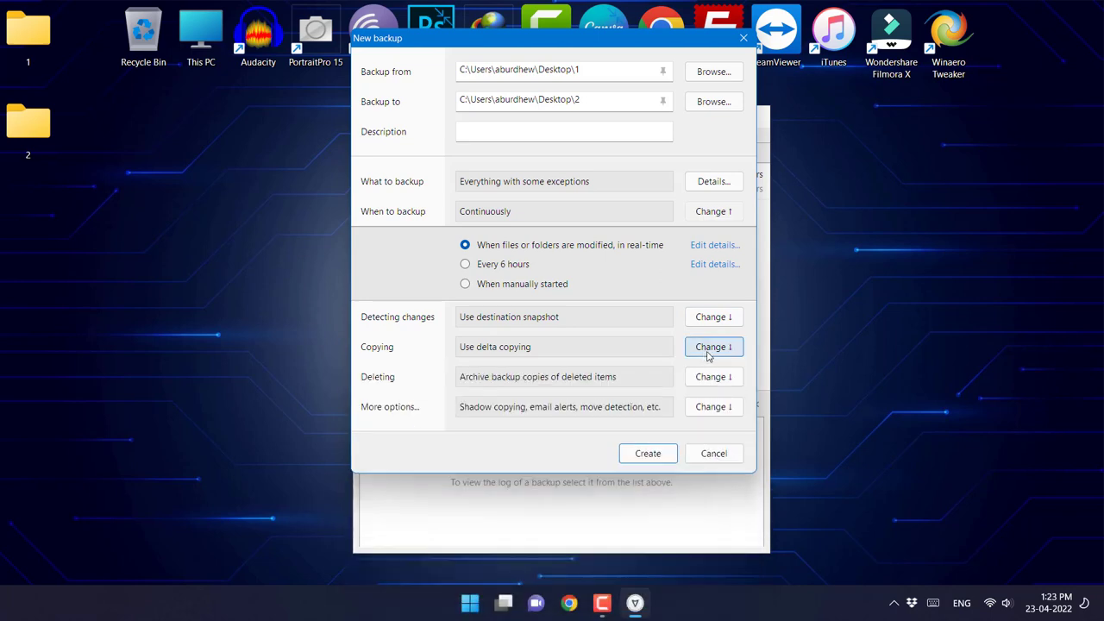
# - Review how deleted source items are handled, including the archiving details for backup copies
pyautogui.click(704, 378)
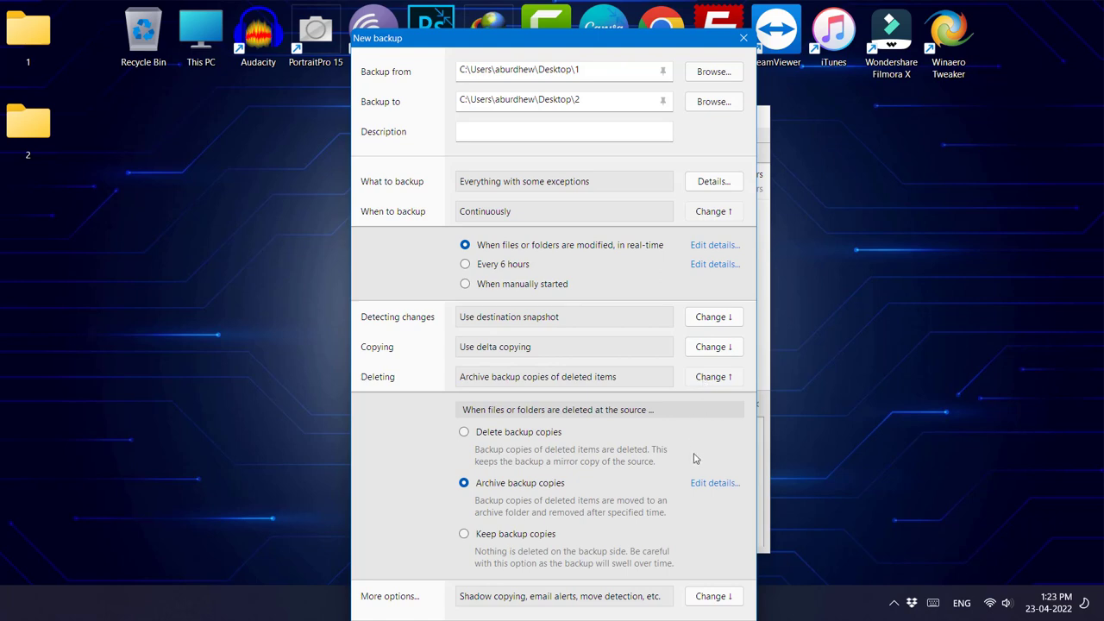
pyautogui.click(698, 485)
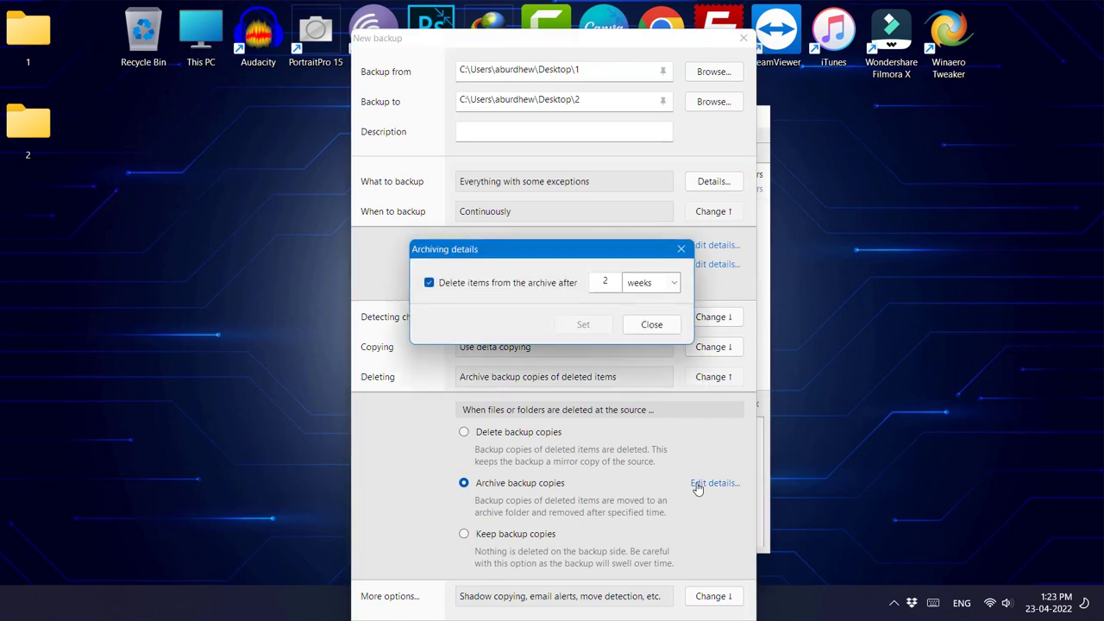
pyautogui.click(653, 327)
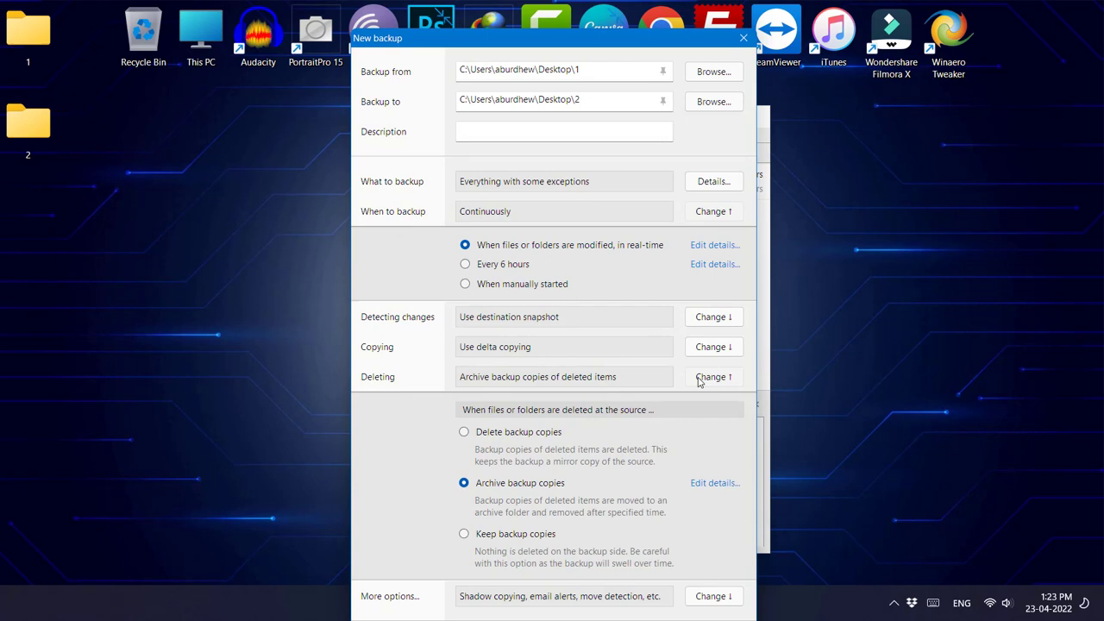
pyautogui.click(700, 379)
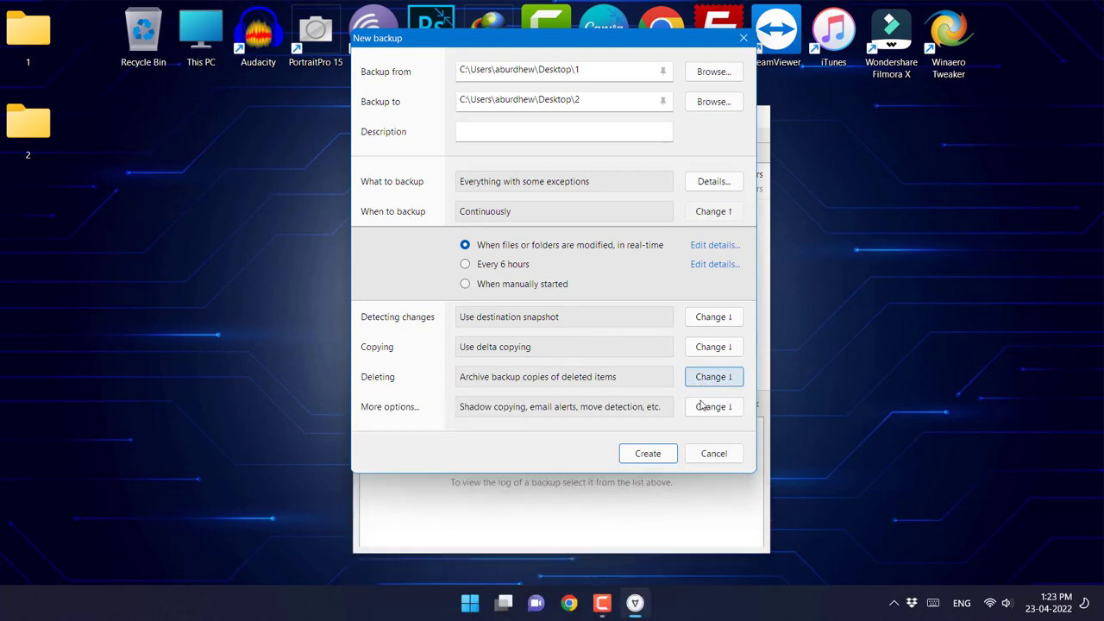
# - Review the additional options such as shadow copying and email alerts, and create the backup job
pyautogui.click(705, 409)
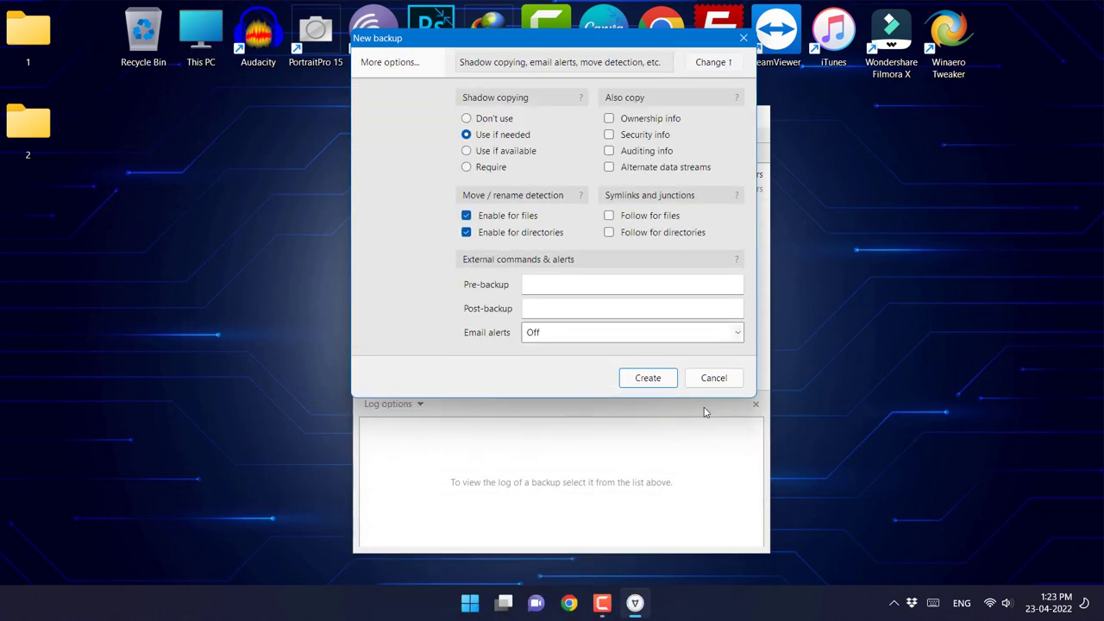
pyautogui.click(714, 62)
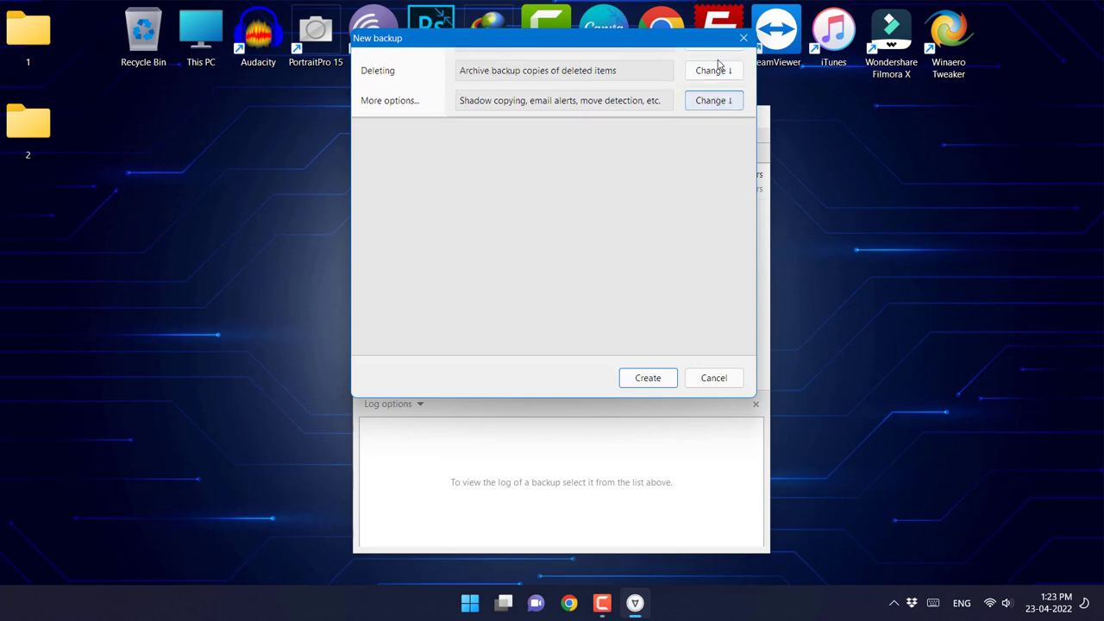
pyautogui.click(647, 377)
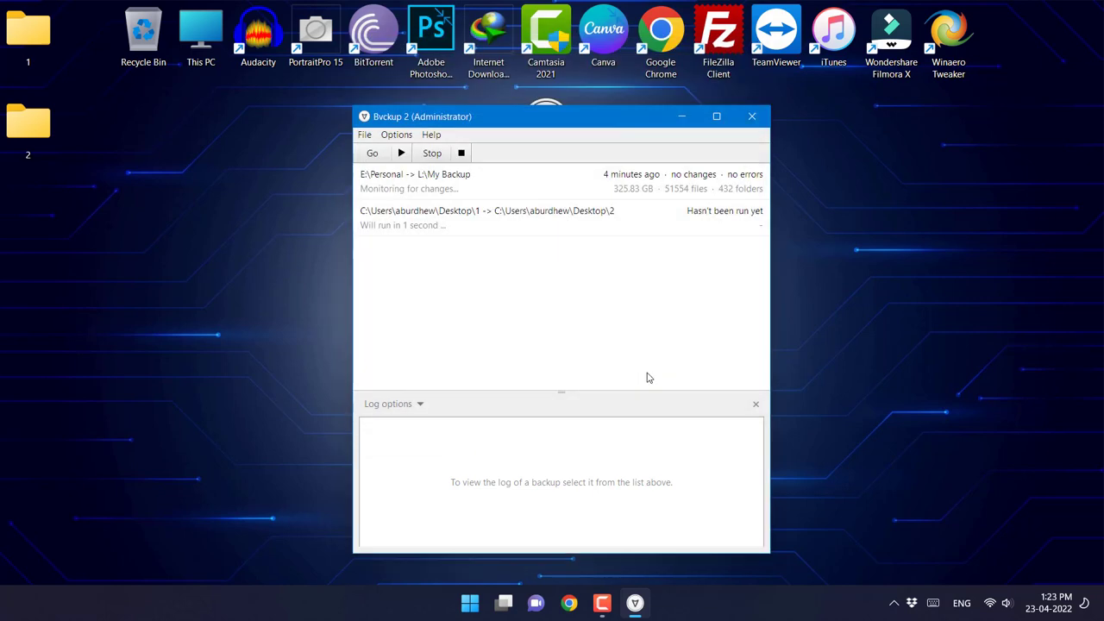
# - Move folders 1 and 2 near the Bvckup shortcut on the desktop, and create a text document named Test in folder 1
pyautogui.click(681, 115)
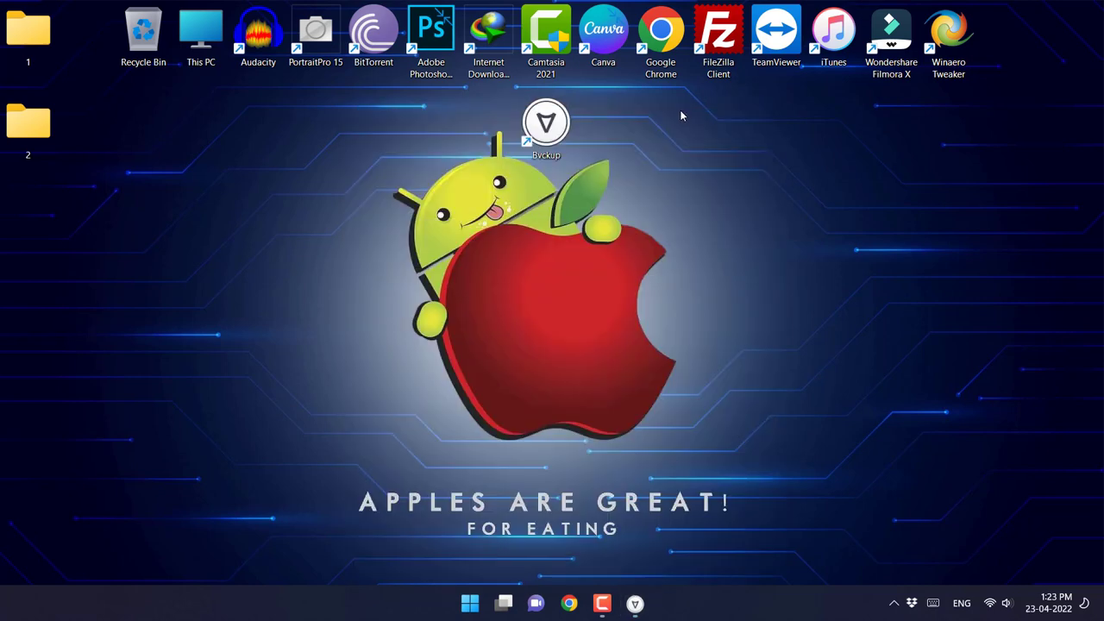
pyautogui.moveTo(111, 161); pyautogui.dragTo(434, 132)
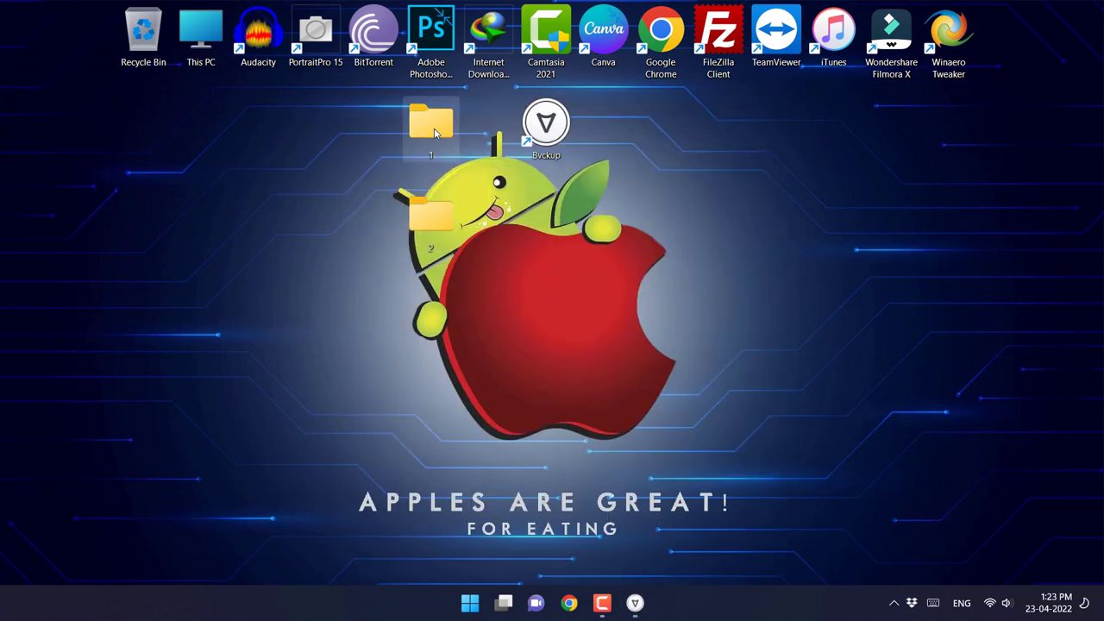
pyautogui.doubleClick(434, 132)
pyautogui.rightClick(249, 185)
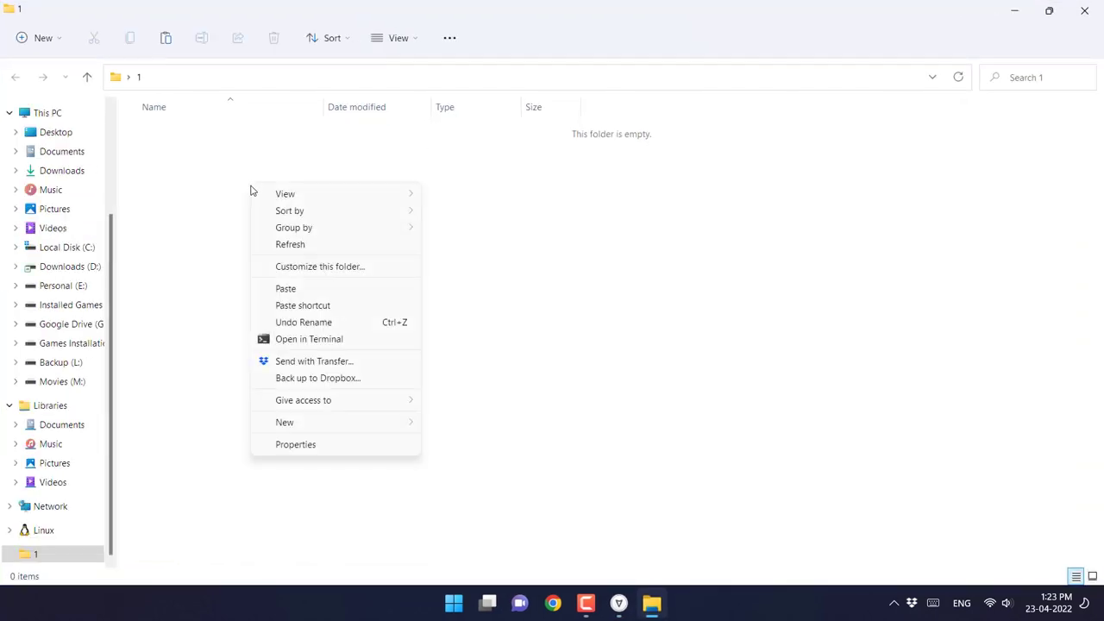
pyautogui.moveTo(333, 428)
pyautogui.click(509, 389)
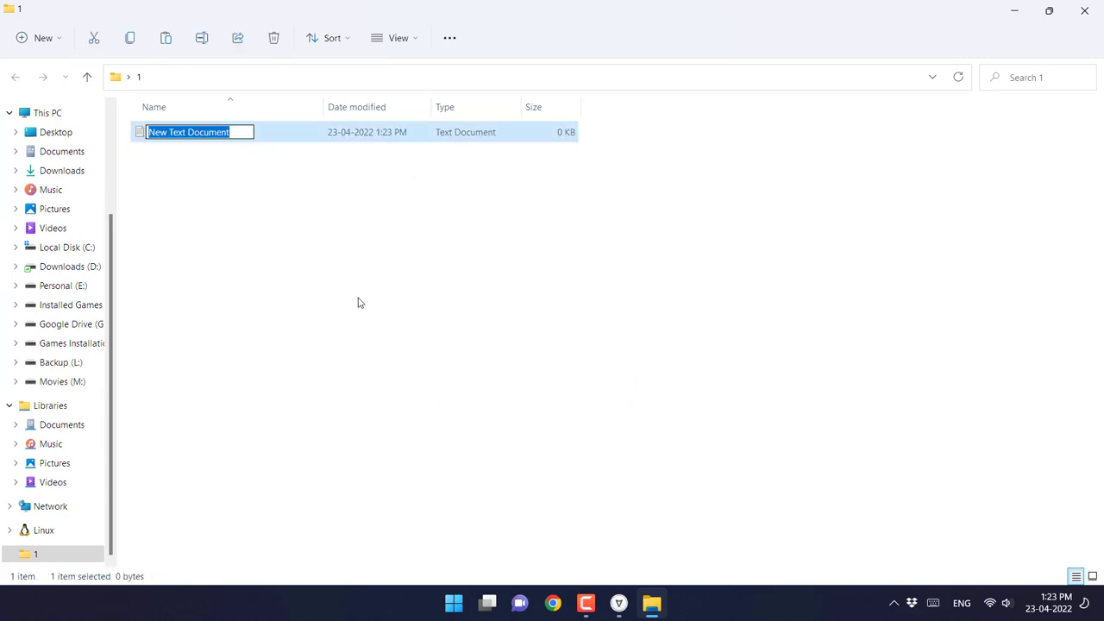
pyautogui.write('Test')
pyautogui.click(195, 150)
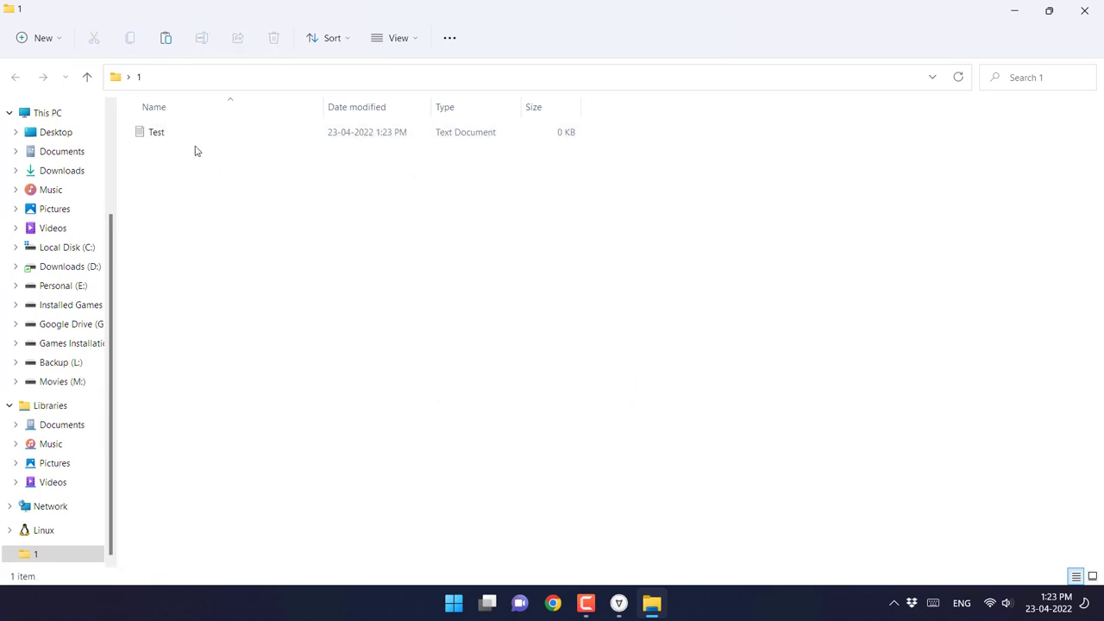
# - Write "Test" in the Test document in folder 1, save it, and close the document and the folder
pyautogui.click(188, 138)
pyautogui.doubleClick(188, 137)
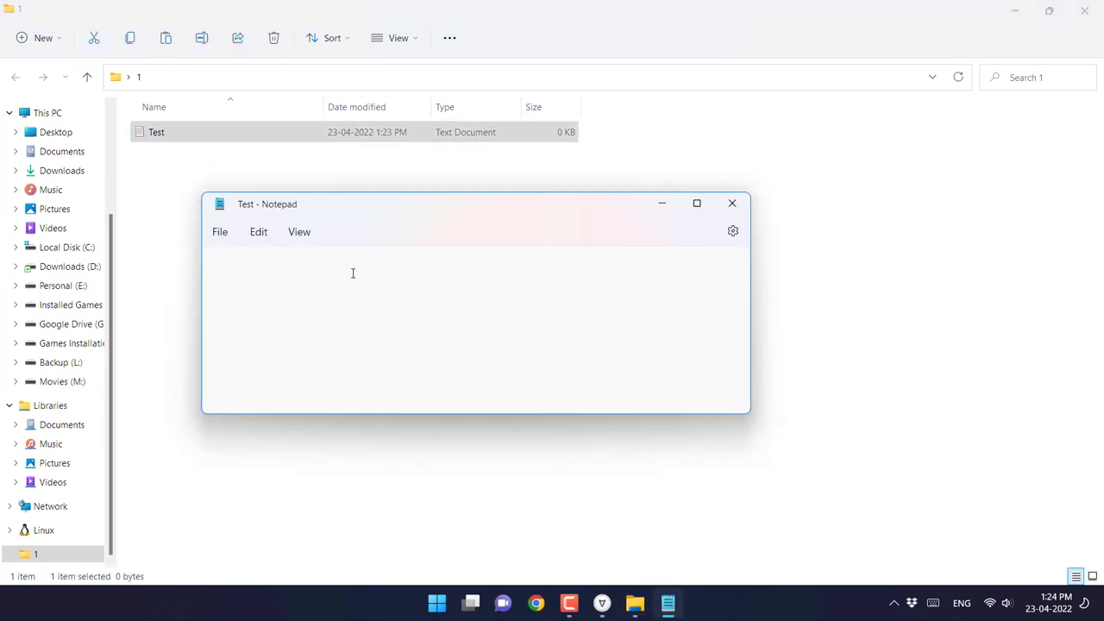
pyautogui.write('Test')
pyautogui.hotkey('ctrl', 's')
pyautogui.click(732, 204)
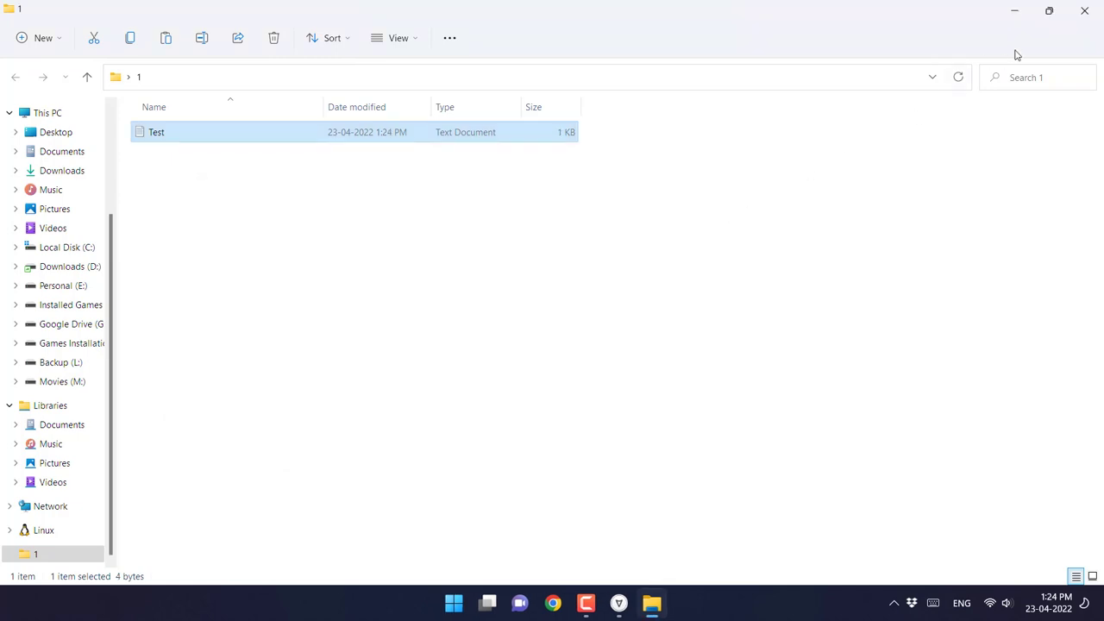
pyautogui.click(1084, 11)
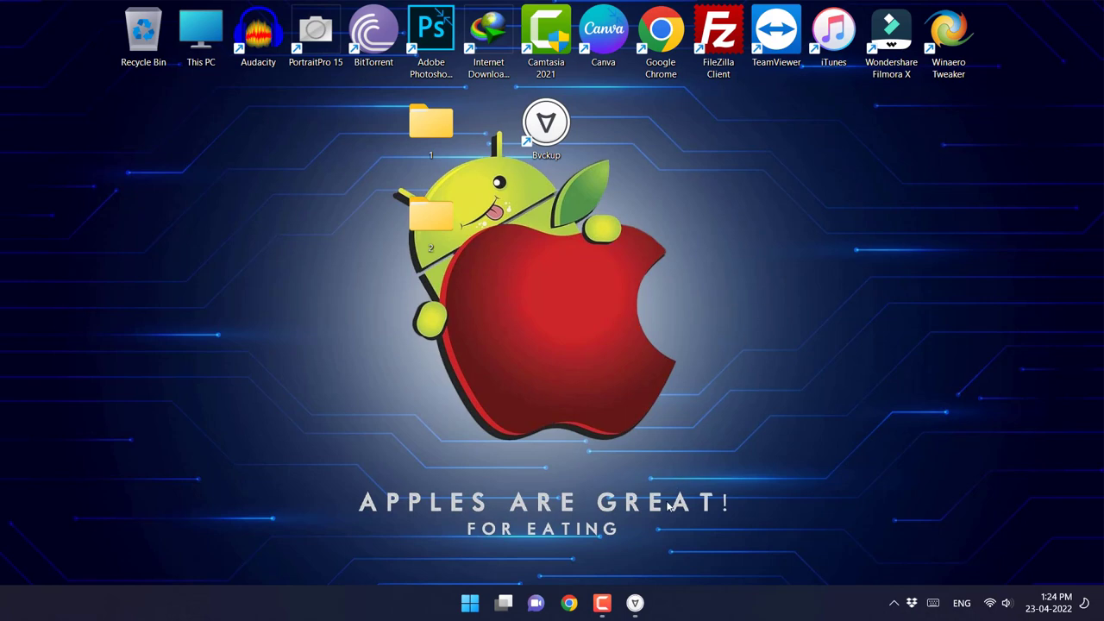
# - Check the backup job's status in Bvckup 2 and examine the contents of the copied Test document in folder 2
pyautogui.click(634, 602)
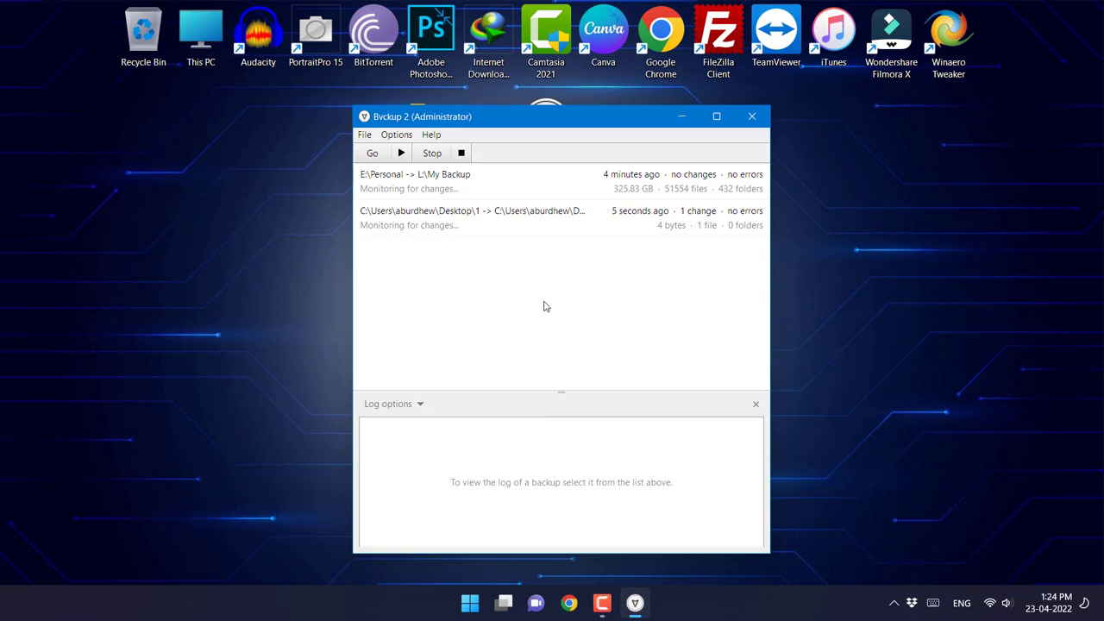
pyautogui.click(682, 117)
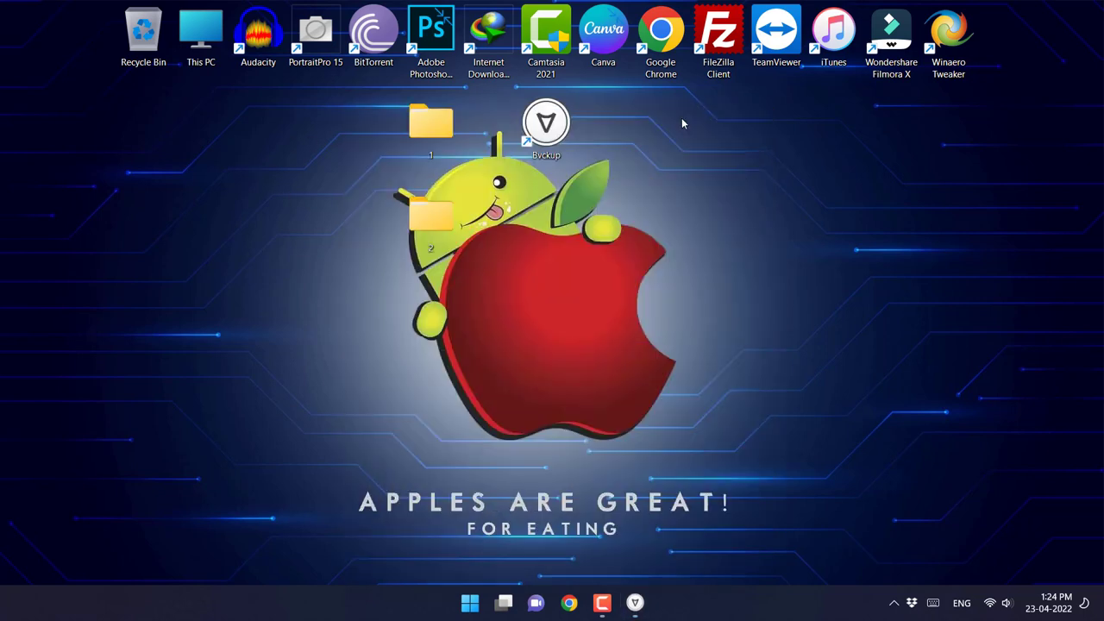
pyautogui.doubleClick(450, 220)
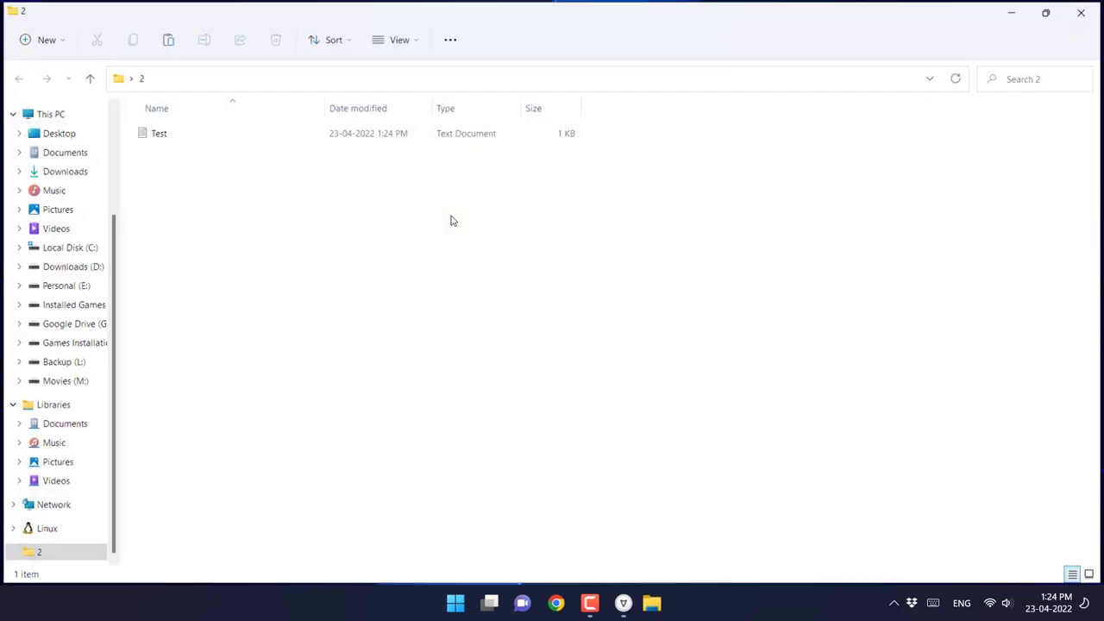
pyautogui.click(148, 135)
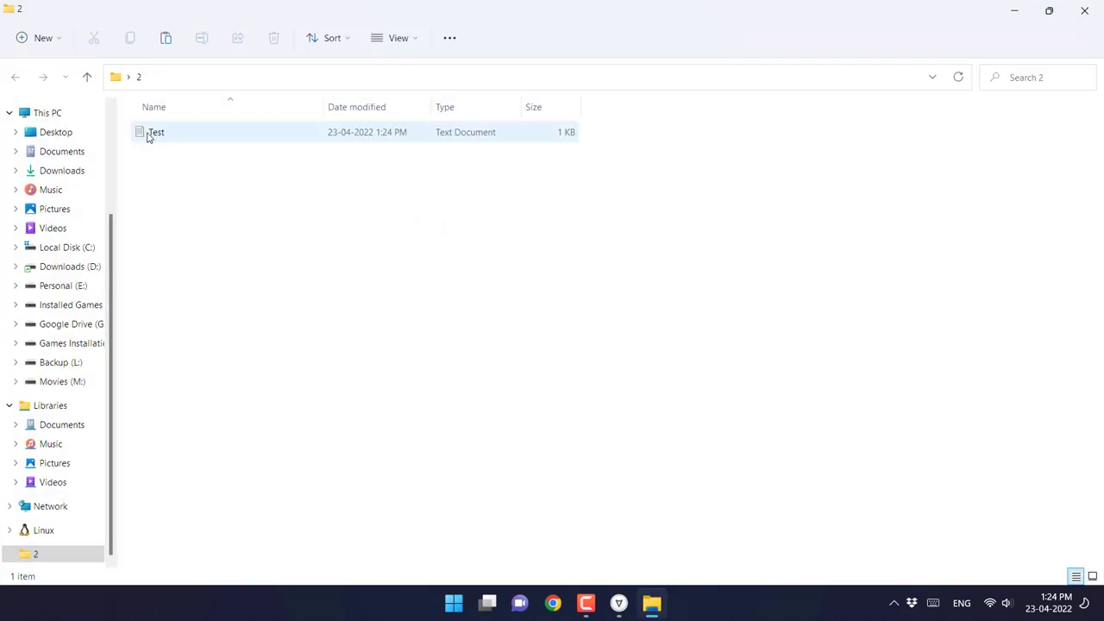
pyautogui.doubleClick(148, 135)
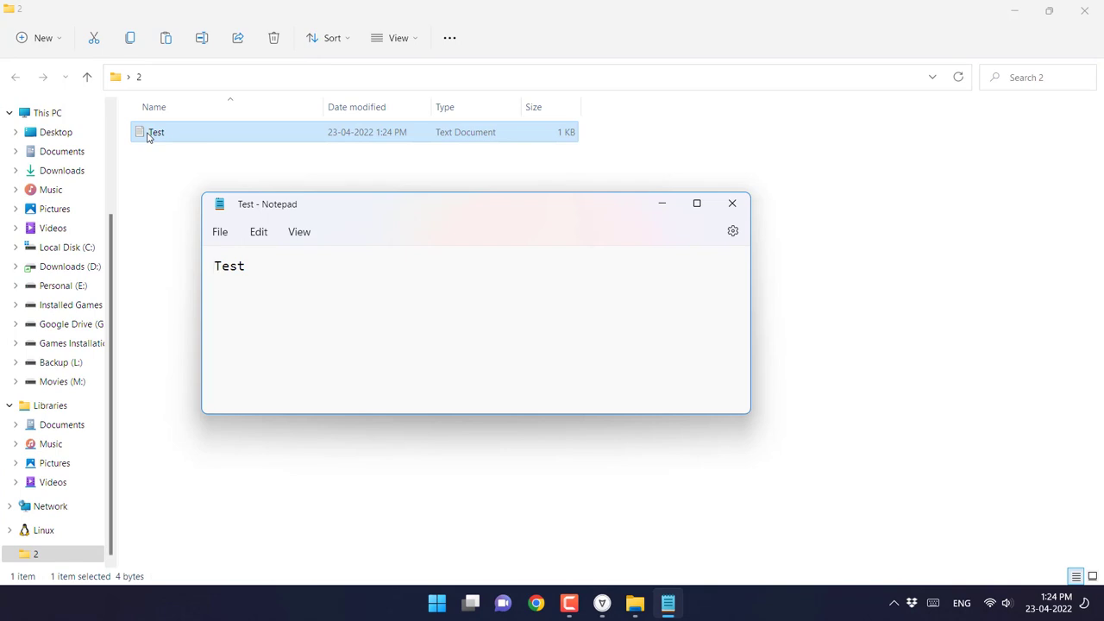
pyautogui.click(732, 205)
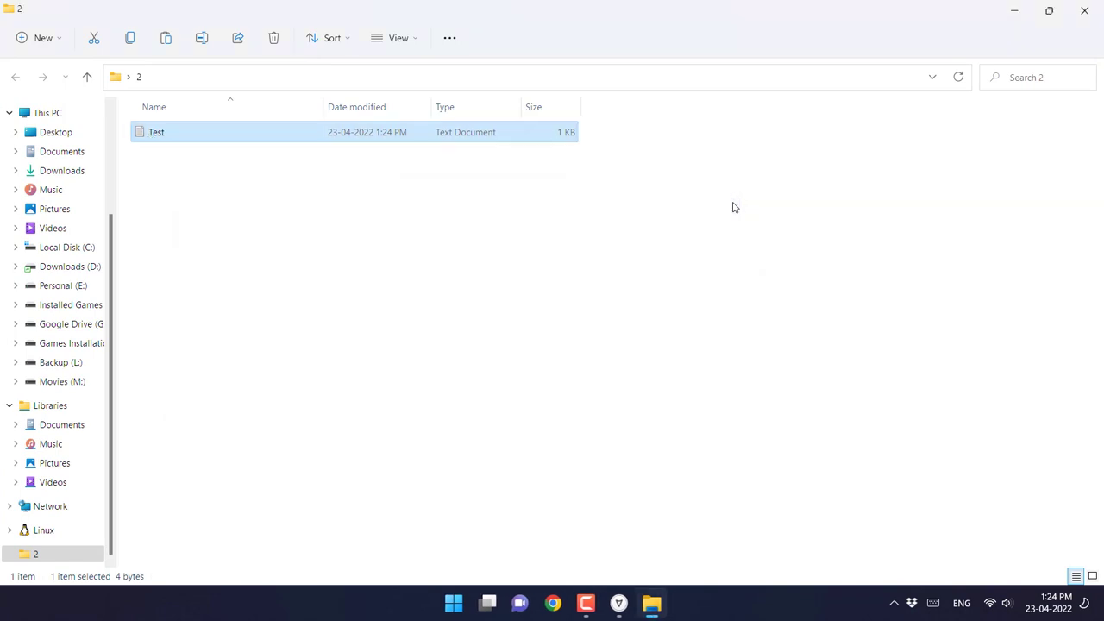
pyautogui.click(1100, 18)
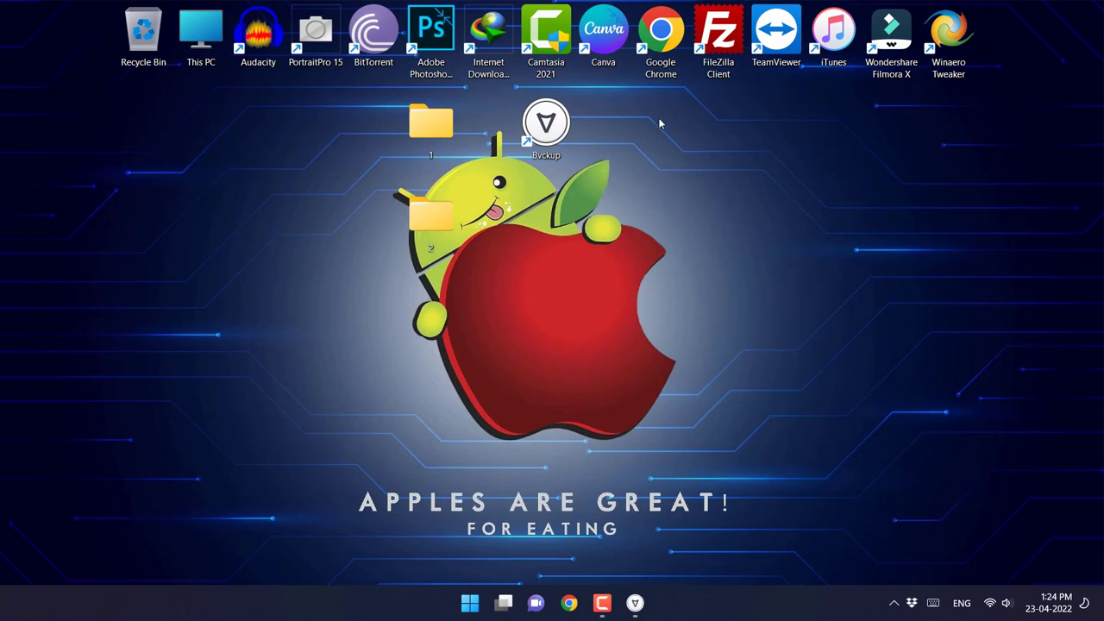
# - Permanently delete the Test document from folder 1 on the desktop
pyautogui.doubleClick(441, 149)
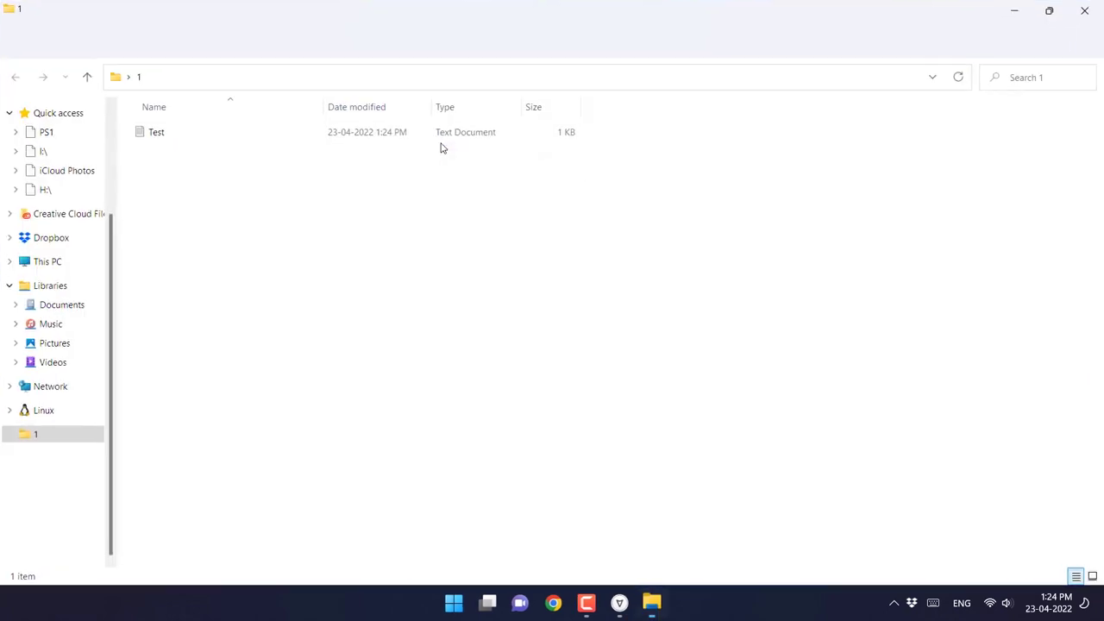
pyautogui.click(160, 134)
pyautogui.hotkey('shift', 'Delete')
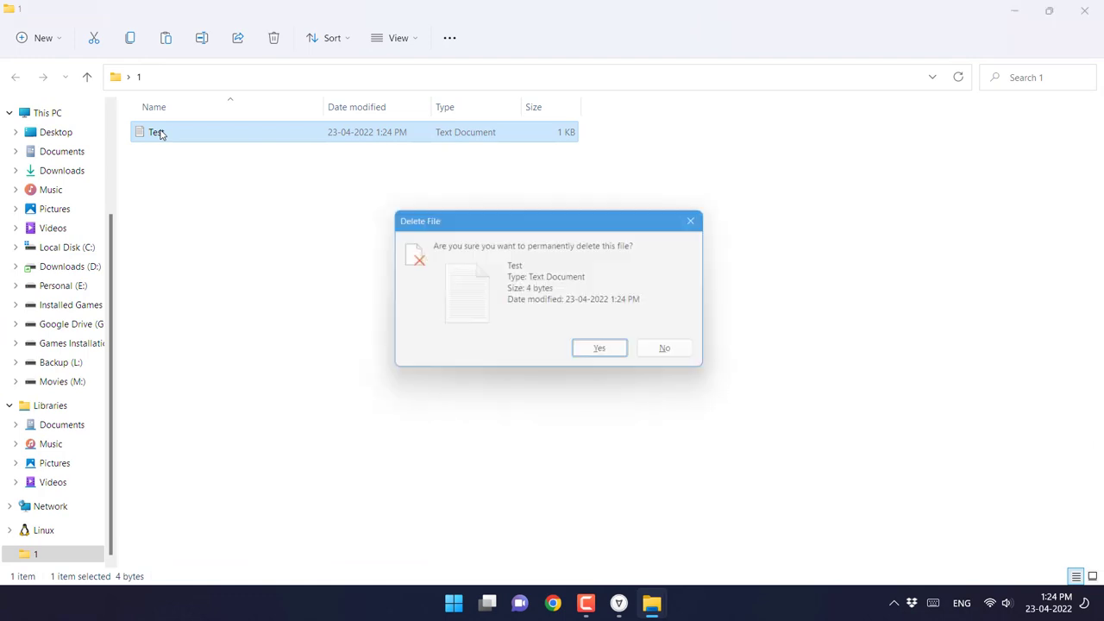
pyautogui.press('Return')
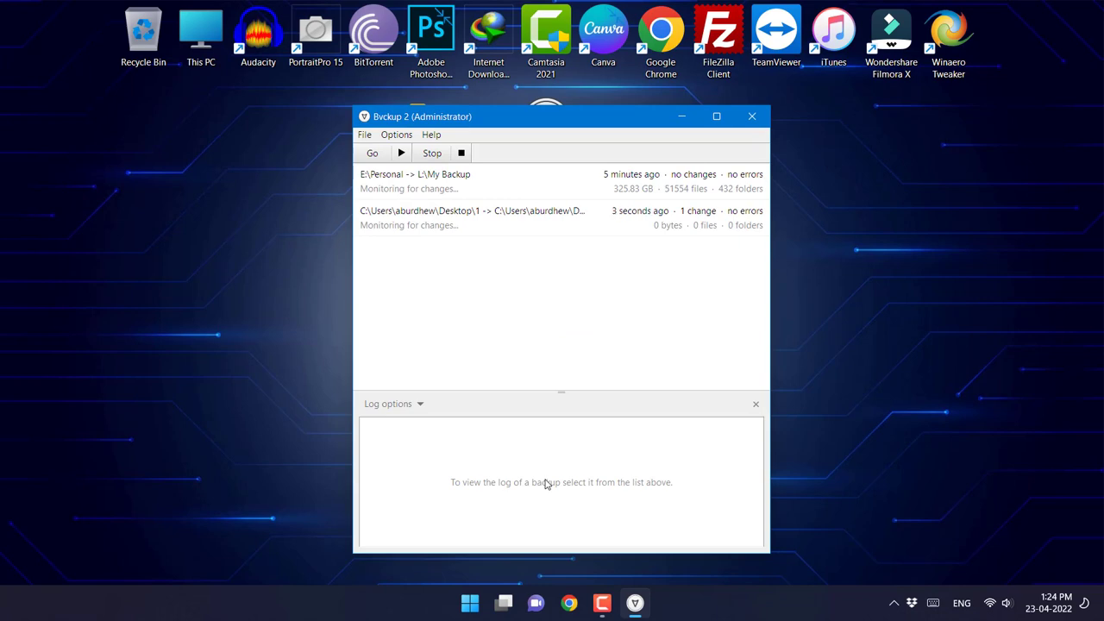
# - Minimize Bvckup 2 and examine the archived Test document inside the $Archive (Bvckup 2) folder of folder 2
pyautogui.click(681, 119)
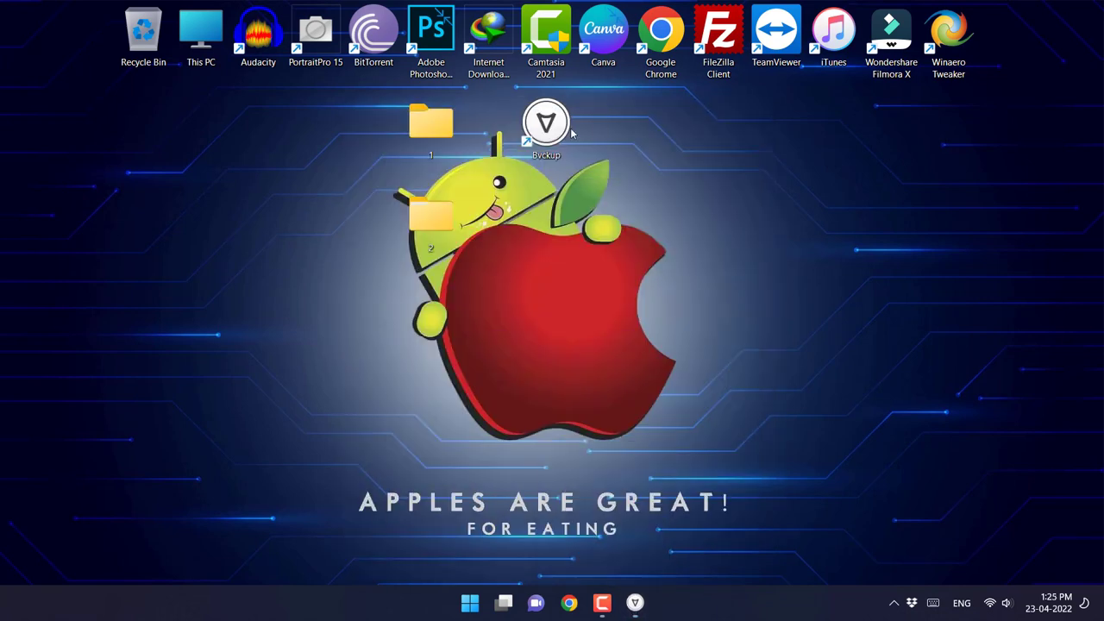
pyautogui.doubleClick(430, 222)
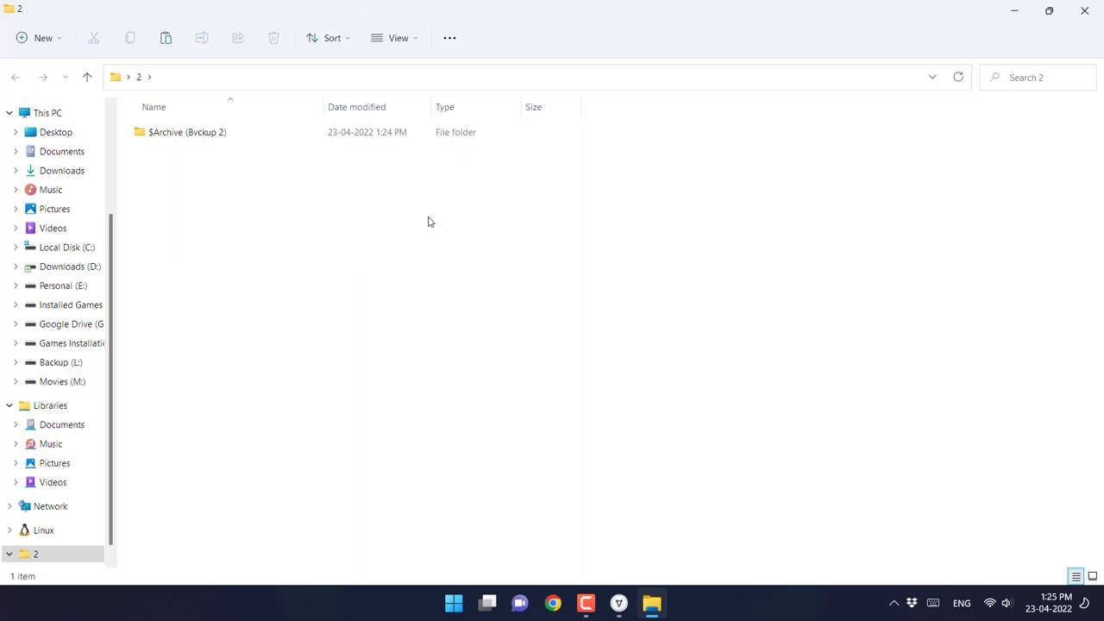
pyautogui.doubleClick(181, 142)
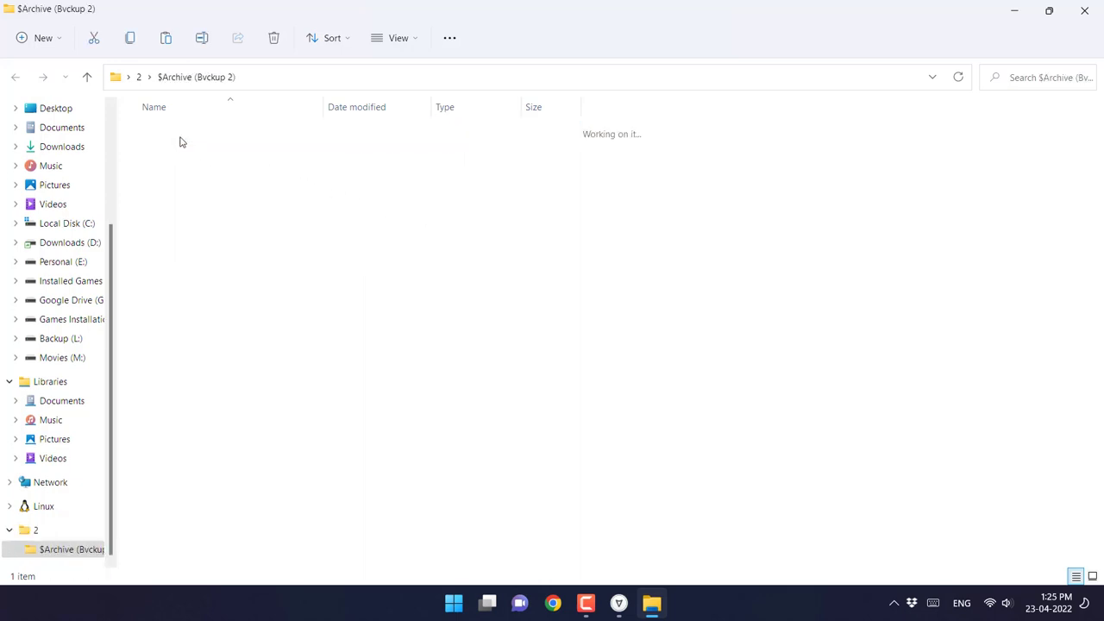
pyautogui.click(181, 138)
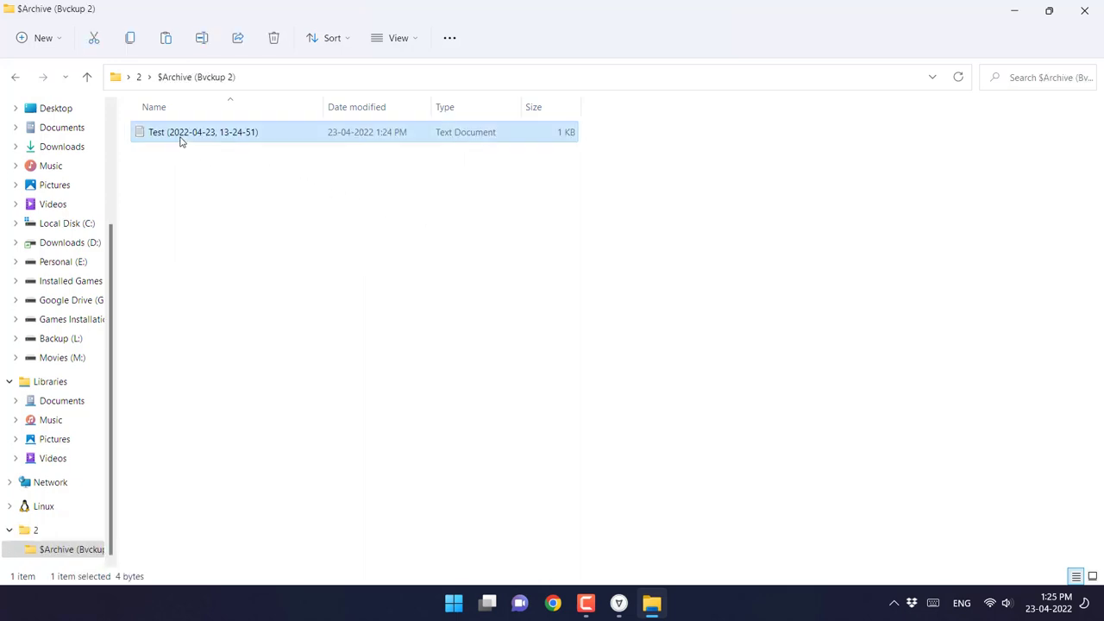
pyautogui.doubleClick(181, 140)
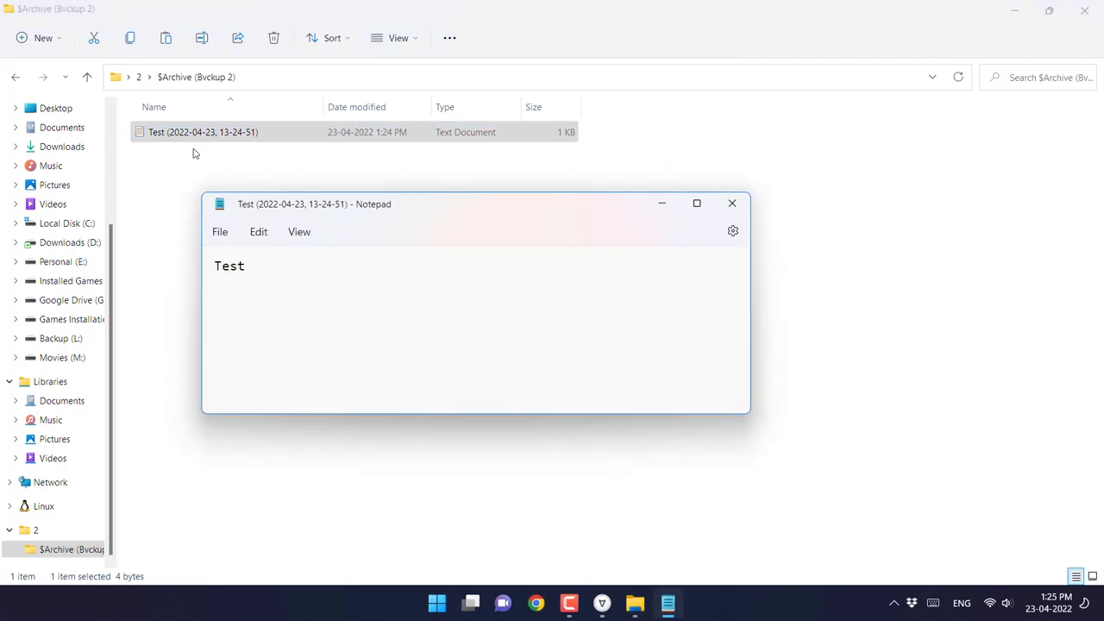
pyautogui.click(731, 204)
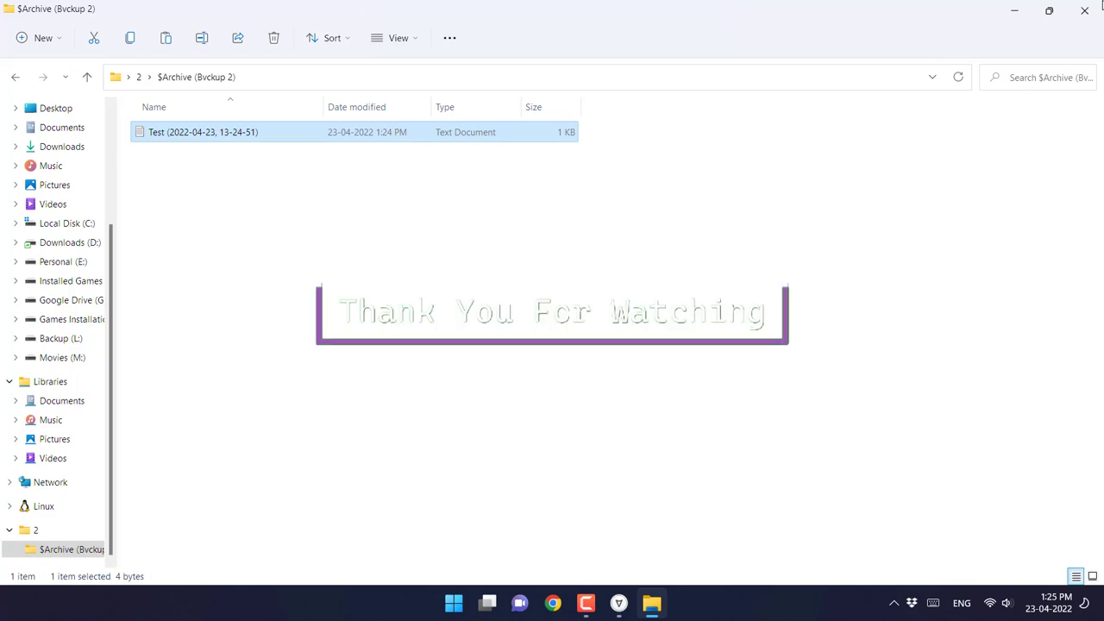
pyautogui.click(1099, 5)
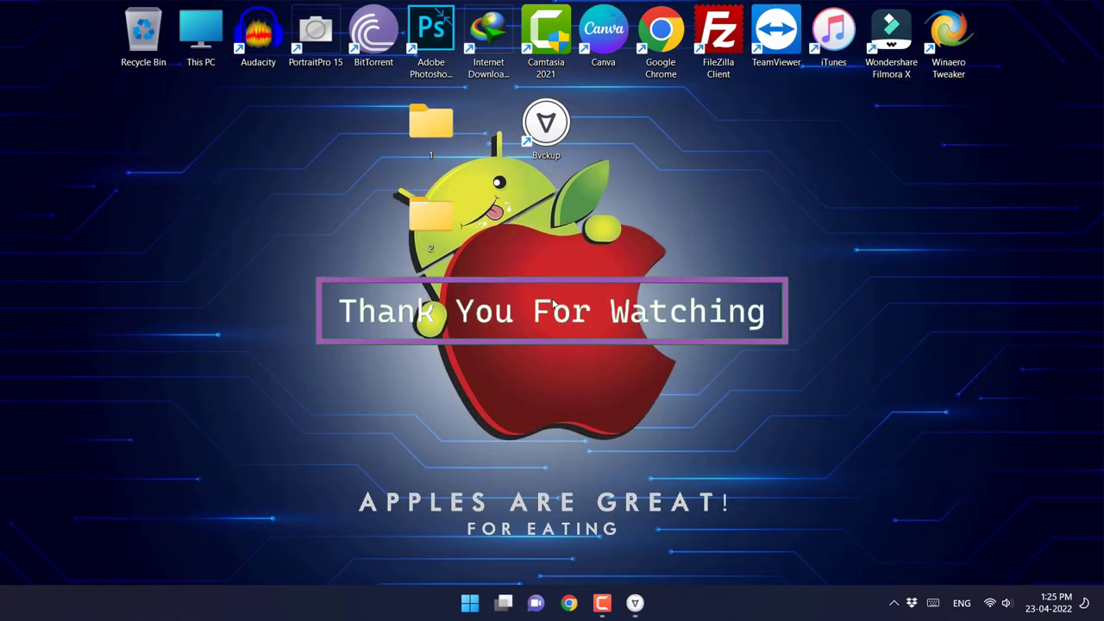